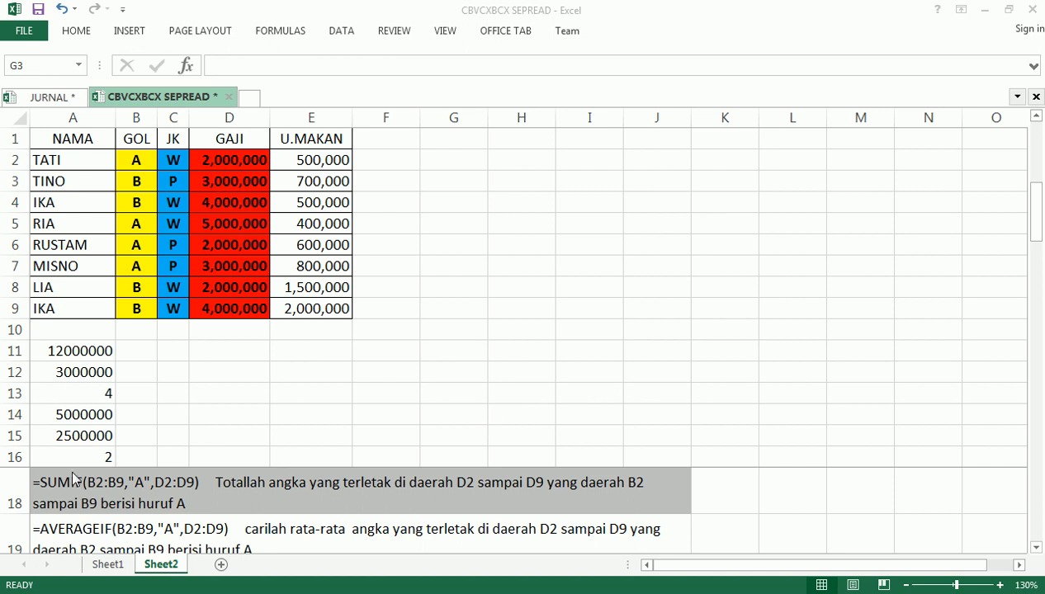
Look through the SUMIF, AVERAGEIF and COUNTIF explanations in rows 18 to 20 and return to the SUMIF explanation
left_click(75, 528)
key("Down")
key("Down")
key("Down")
key("Down")
key("Down")
key("Down")
key("Down")
key("Down")
key("Down")
key("Down")
key("Down")
key("Down")
key("Down")
key("Down")
key("Down")
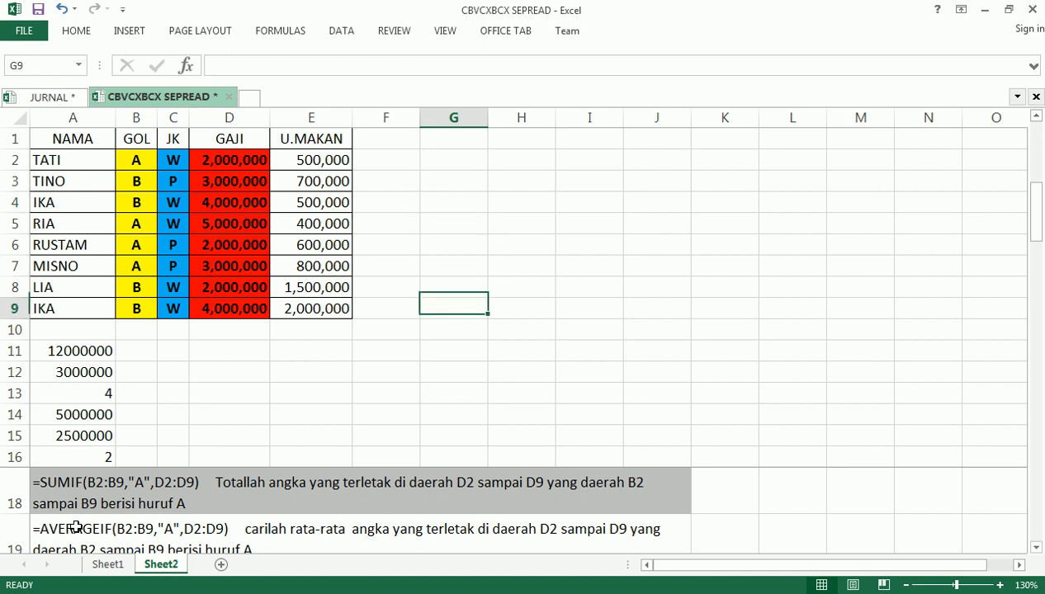
key("Down")
key("Down")
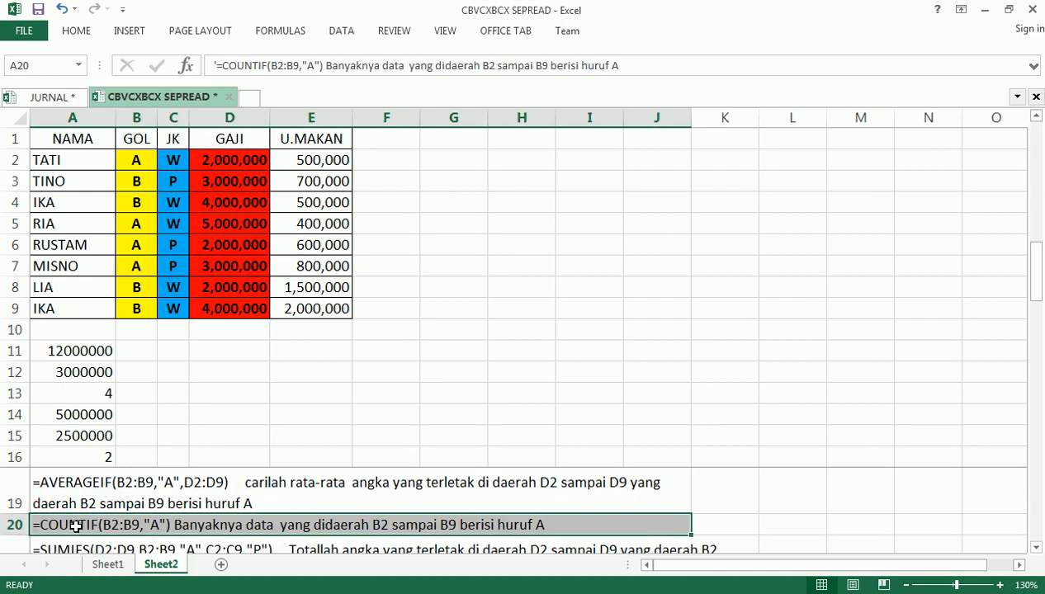
key("Up")
key("Up")
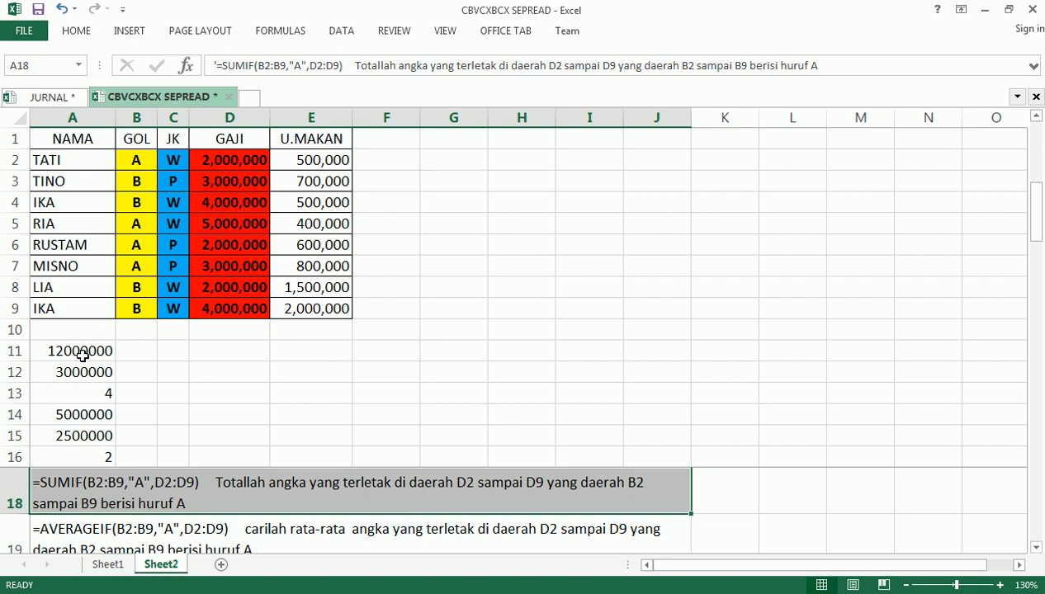
Inspect the SUMIF formula in cell A11 and its highlighted ranges B2:B9 and D2:D9
left_click_drag(83, 353, 245, 506)
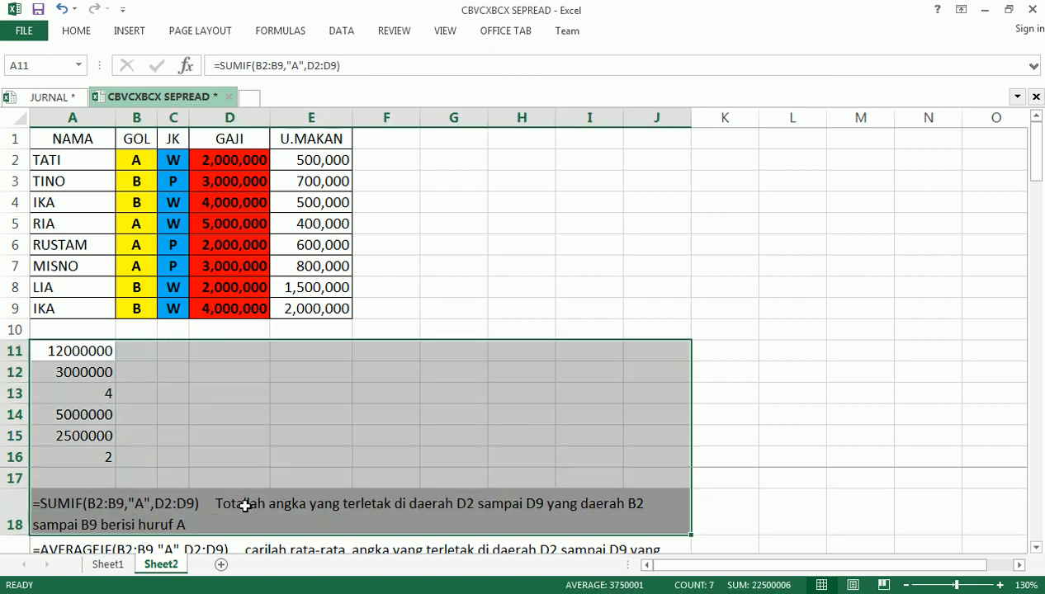
key("F2")
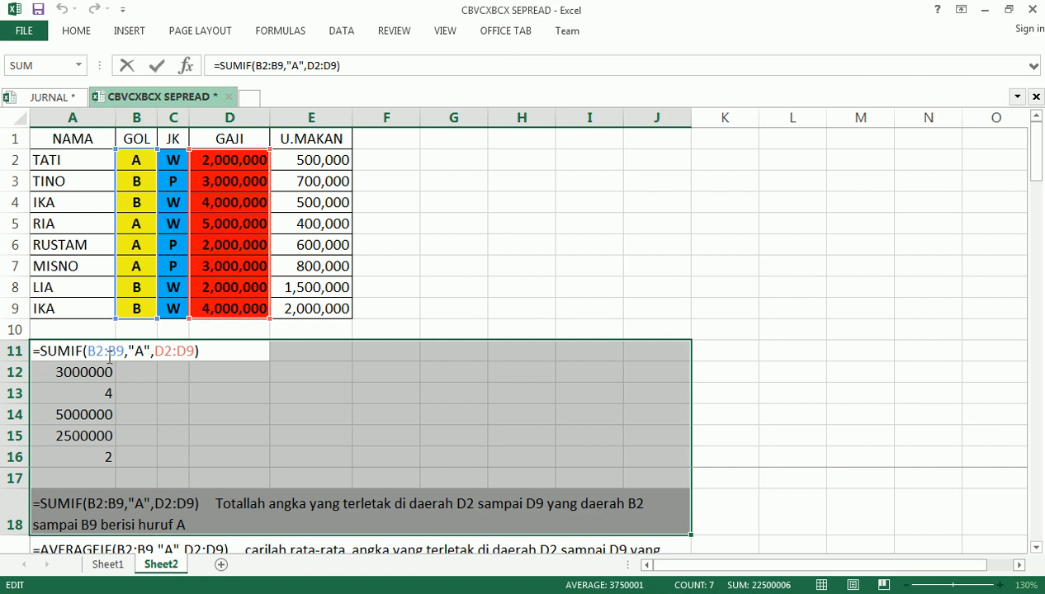
key("Return")
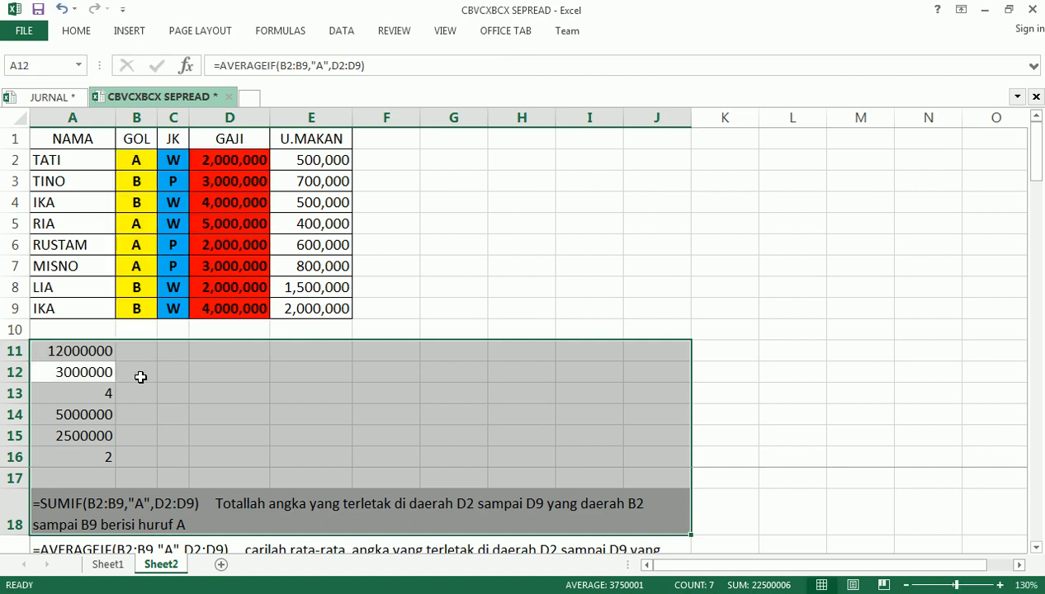
Apply the comma number style to the SUMIF result in A11 and widen column A to fit it
left_click(99, 351)
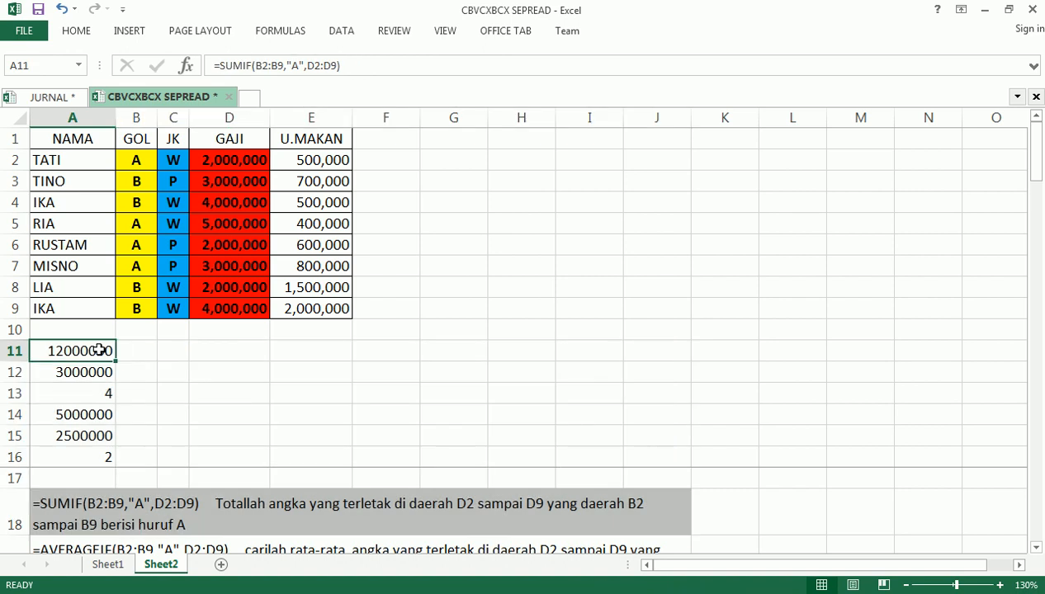
left_click(76, 31)
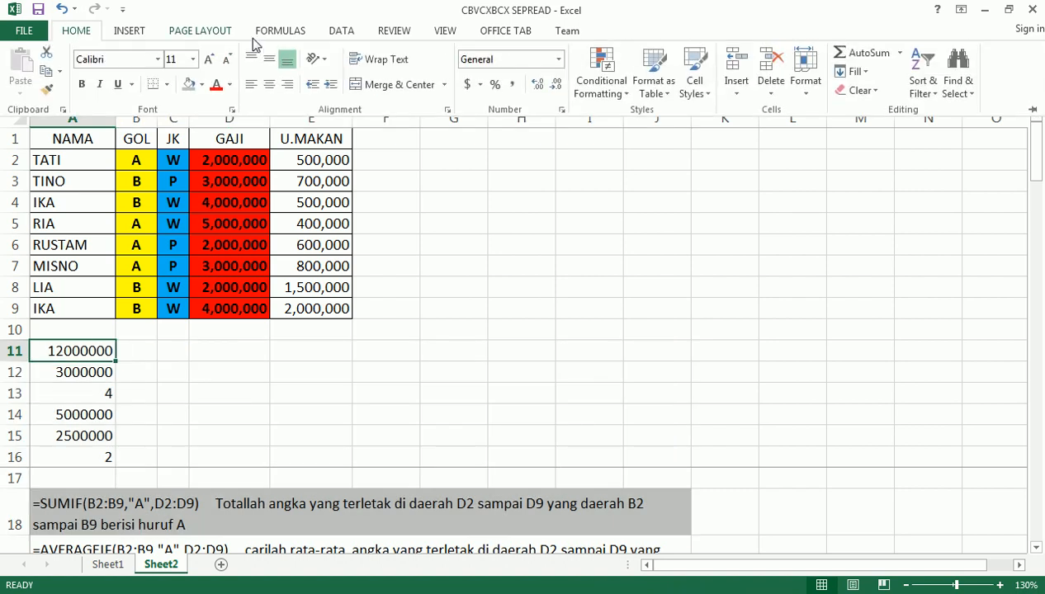
left_click(469, 83)
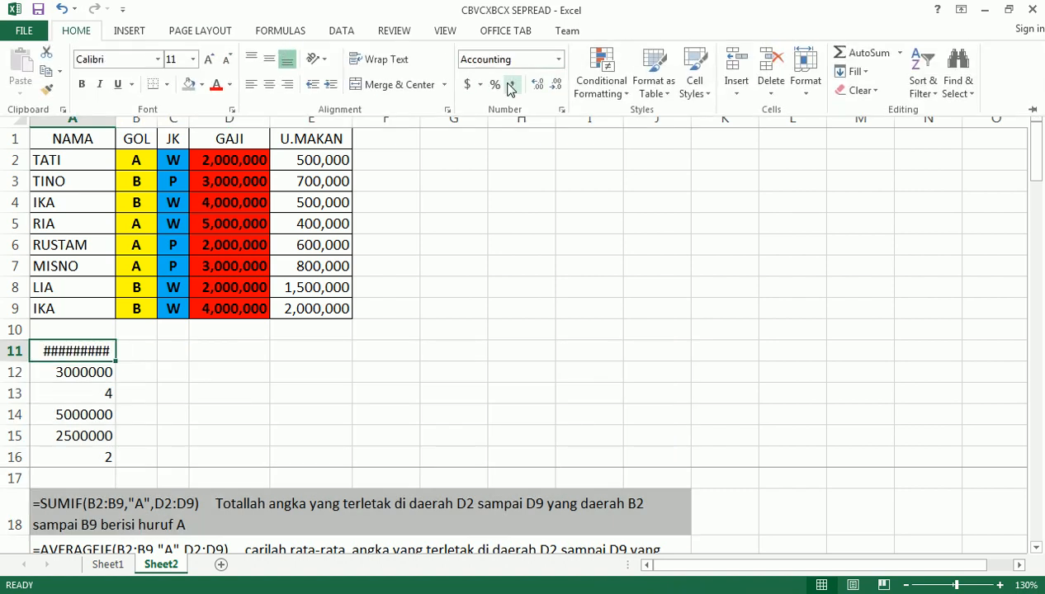
left_click(118, 124)
left_click_drag(114, 113, 141, 120)
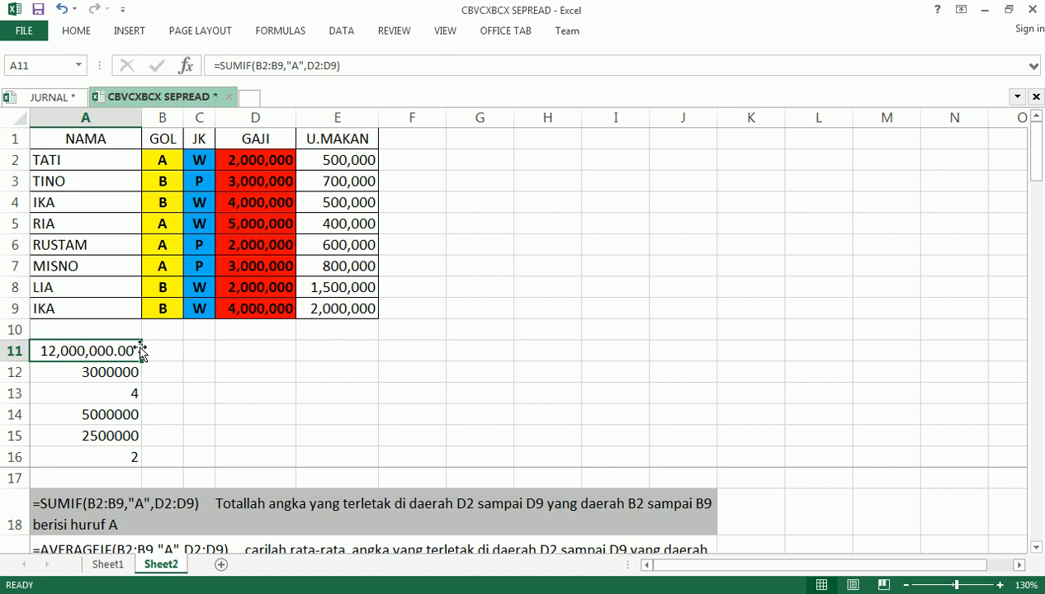
Check the GAJI values of the GOL A rows in D2, D5, D6 and D7 against A11 and the SUMIF explanation
left_click(250, 158)
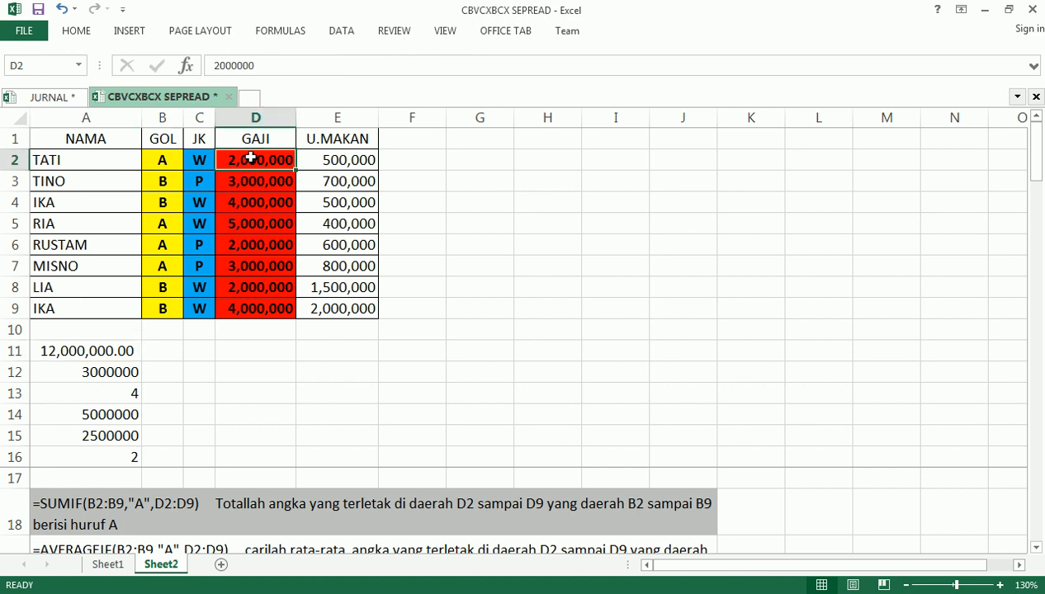
left_click(252, 225)
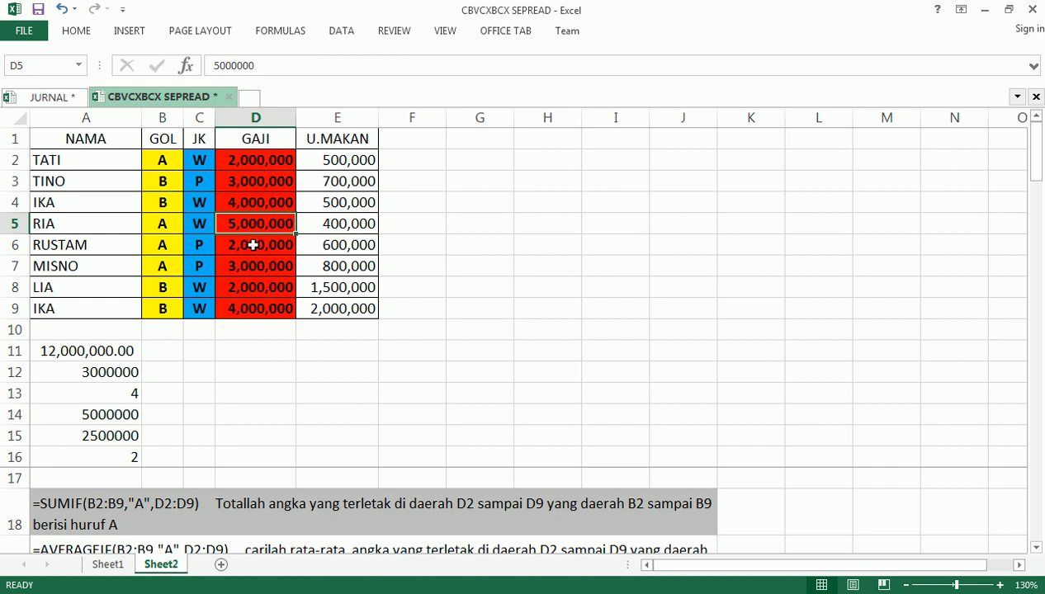
left_click(253, 246)
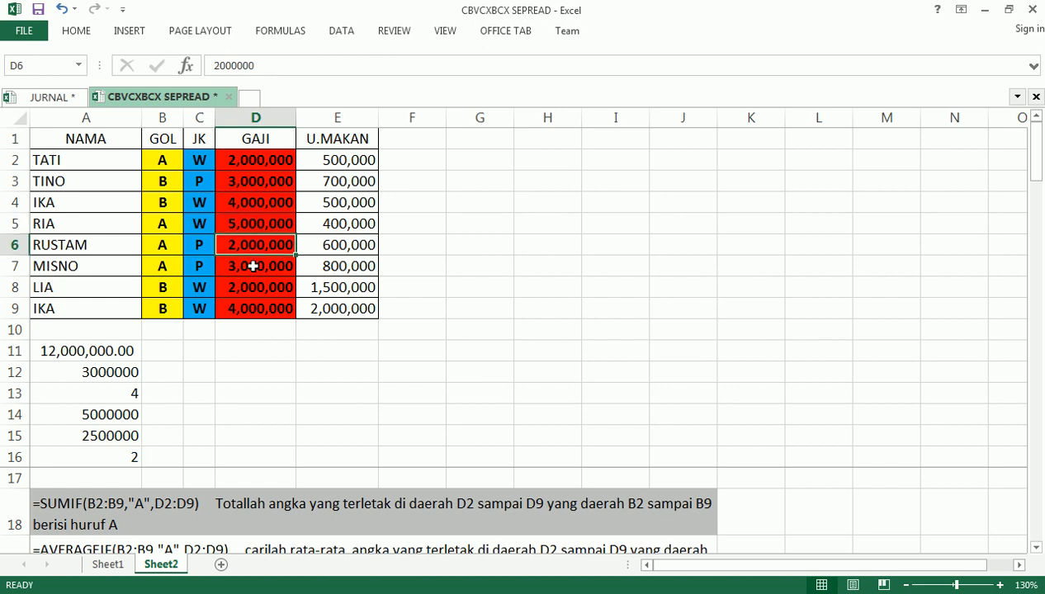
left_click(252, 266)
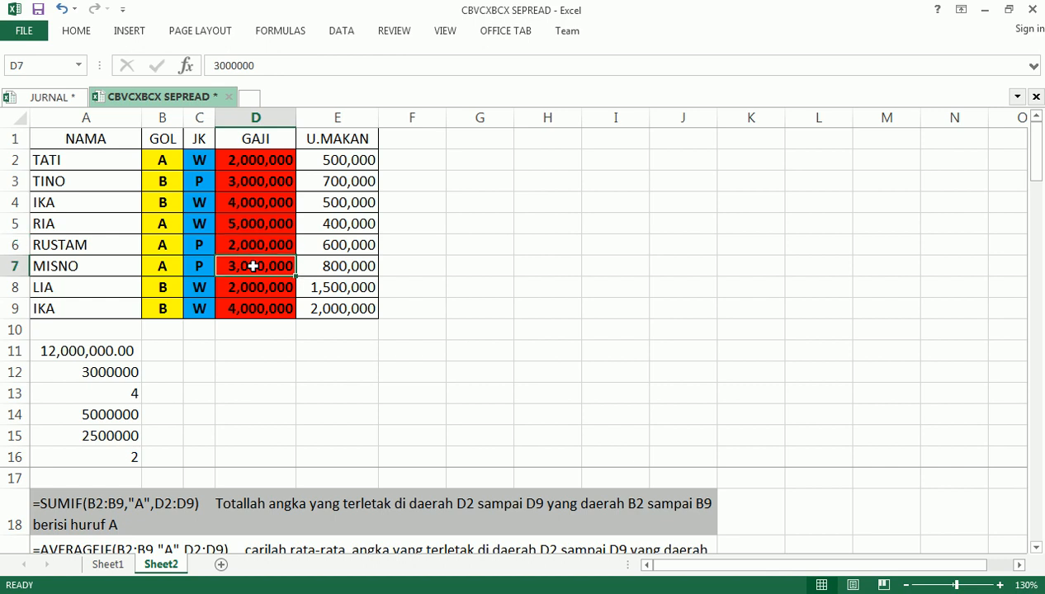
left_click(78, 355)
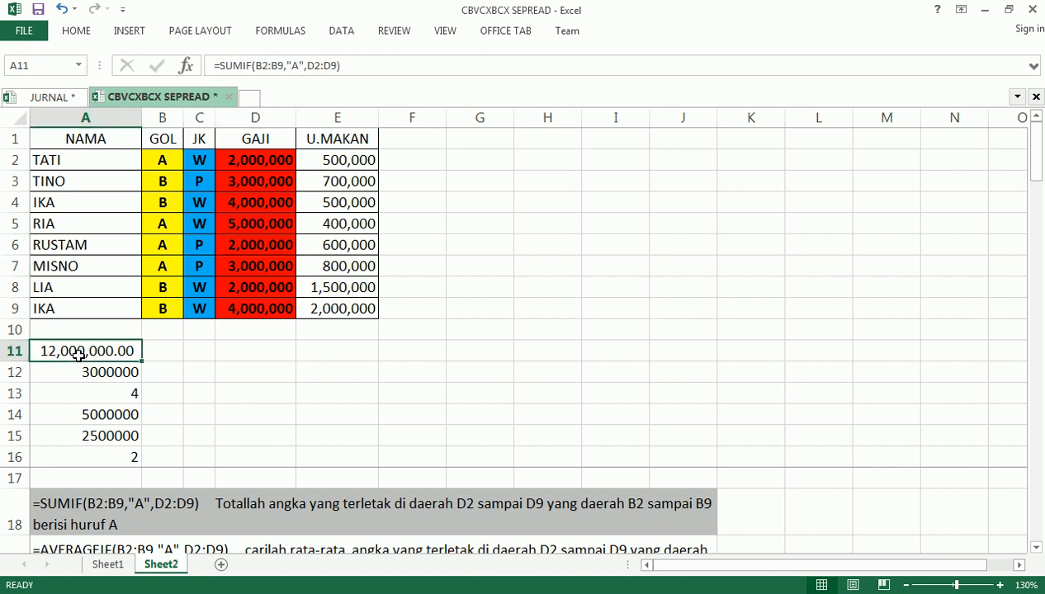
left_click(89, 514)
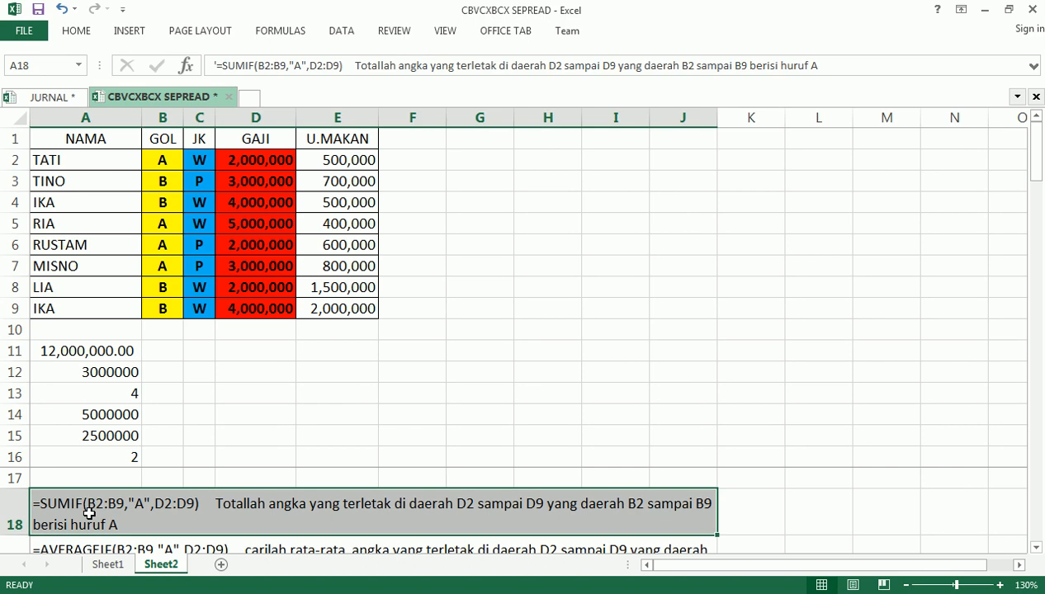
Read the AVERAGEIF explanation in row 19 and inspect the formula in A12 with its referenced ranges at 200% zoom
key("Down")
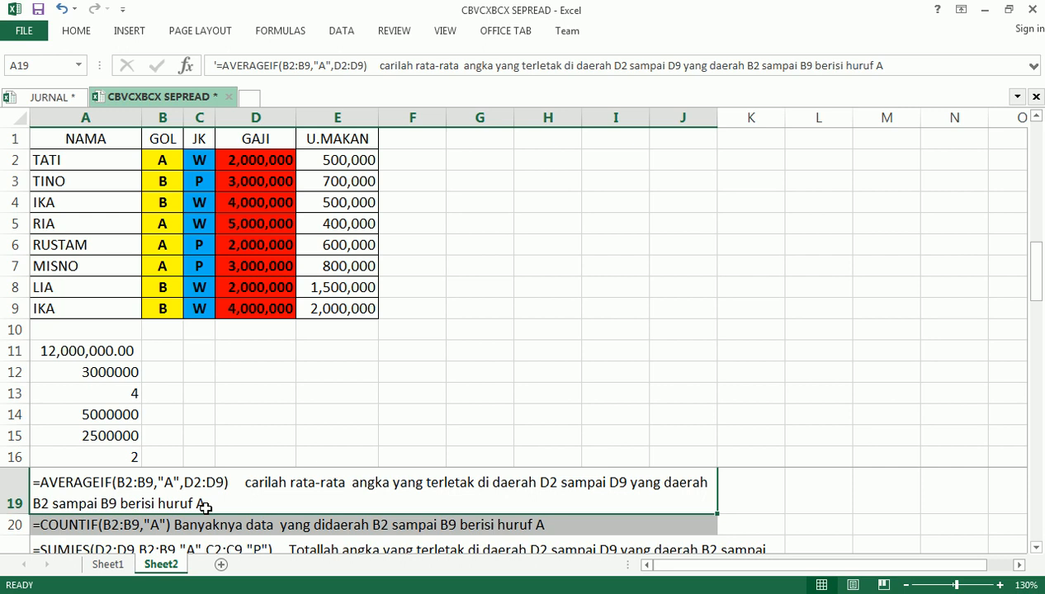
left_click(107, 376)
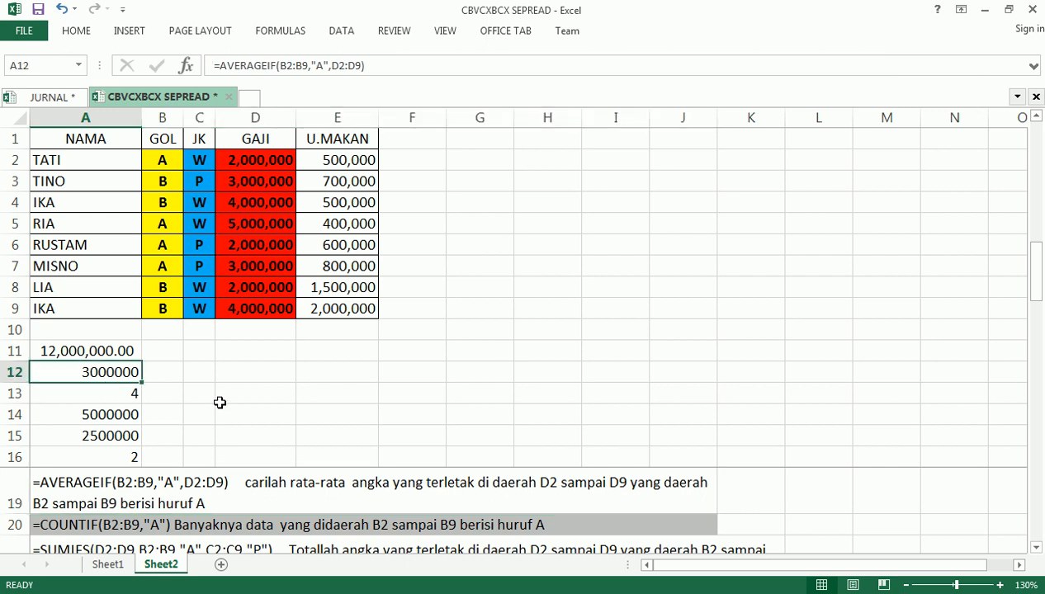
key("F2")
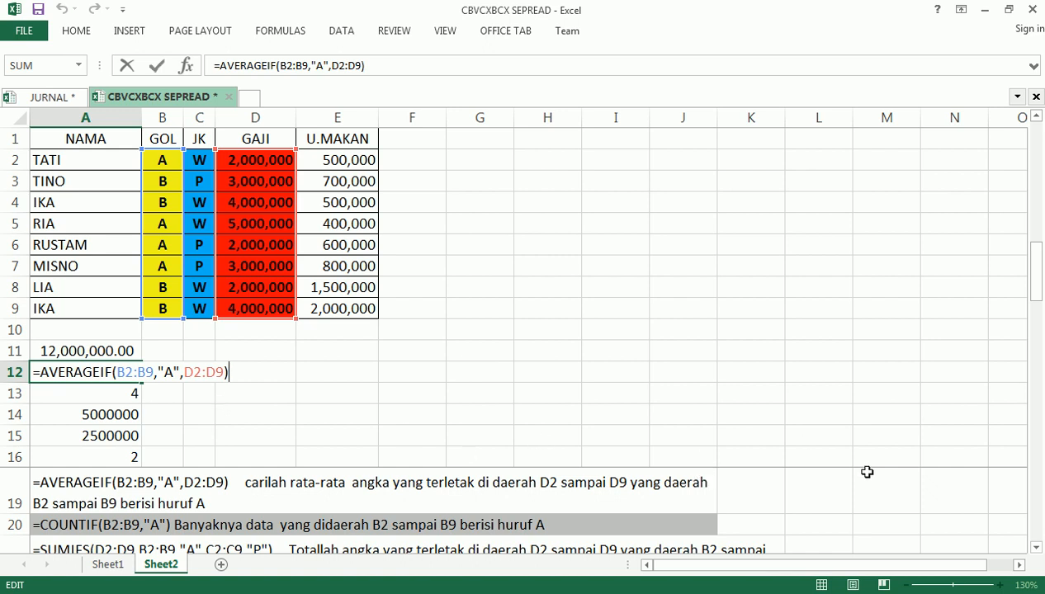
key("Escape")
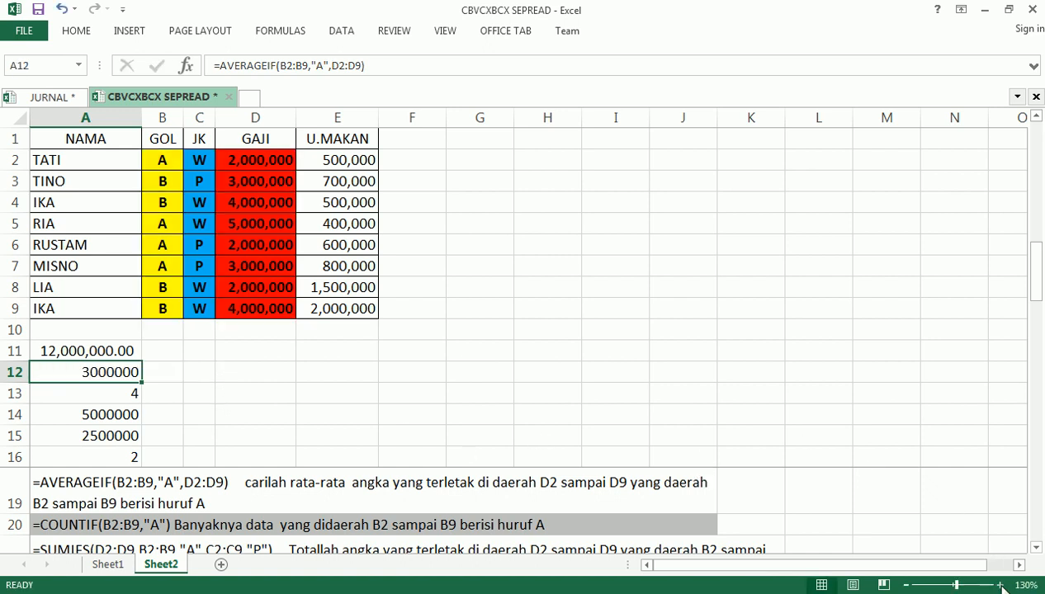
left_click(999, 586)
left_click(1000, 585)
left_click(999, 585)
left_click(1000, 585)
left_click(1000, 585)
left_click(1000, 586)
left_click(999, 585)
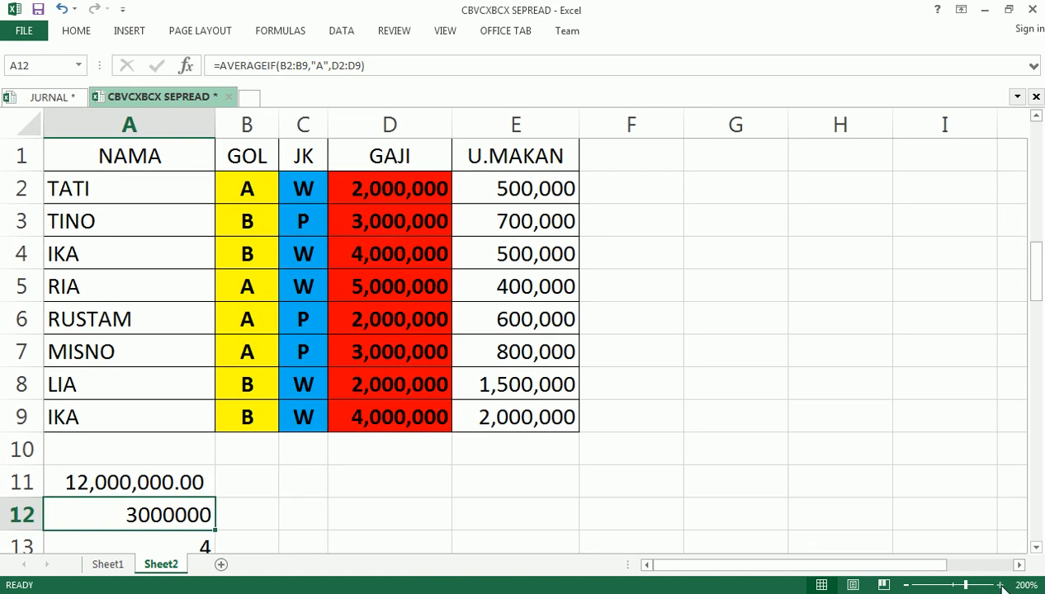
key("F2")
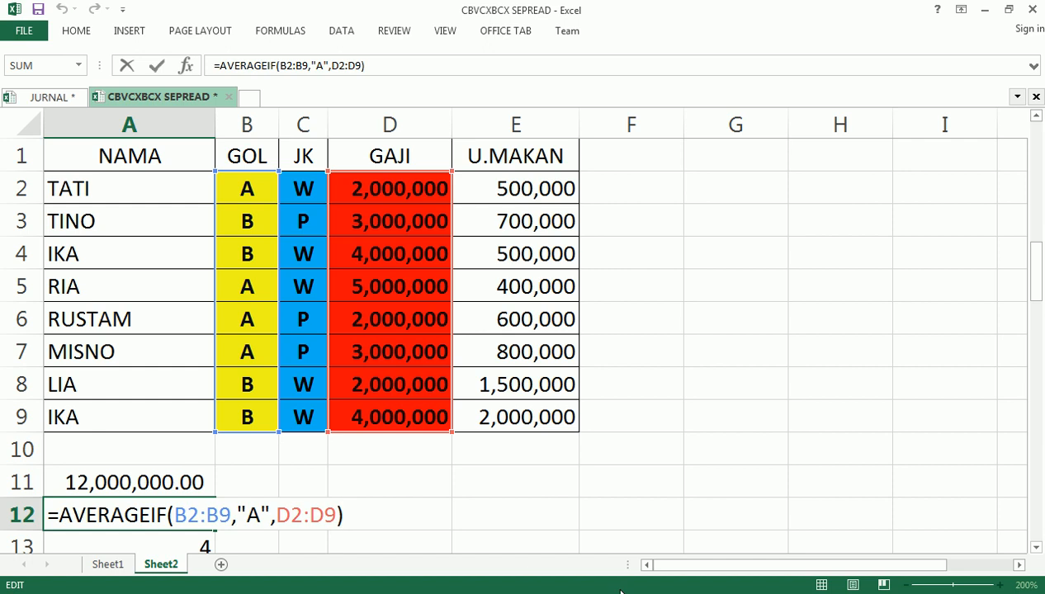
Try a semicolon instead of the comma after B2:B9 in A12's AVERAGEIF formula and put the comma back
left_click(235, 516)
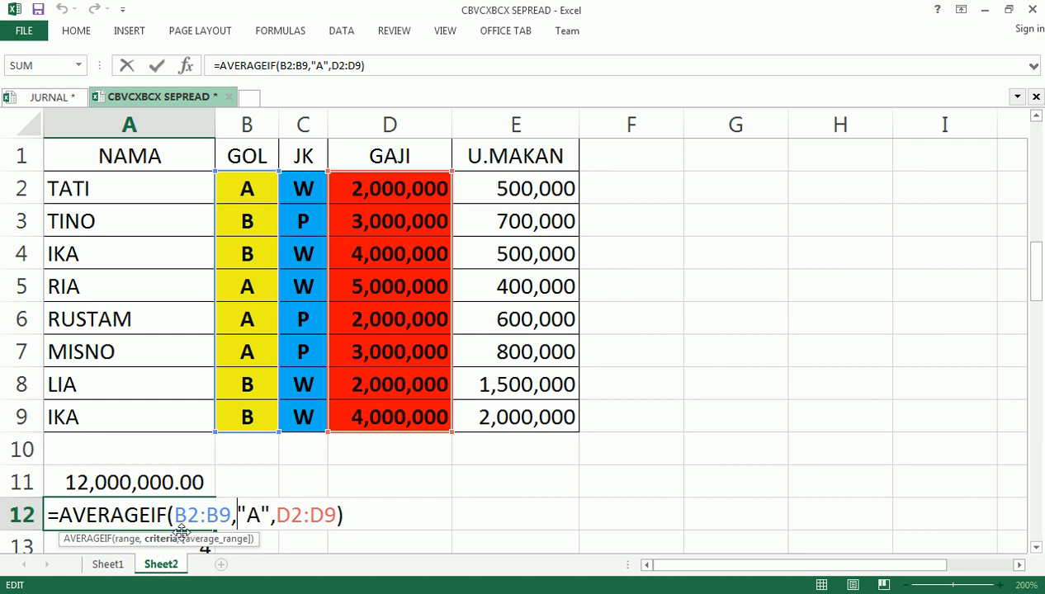
key("BackSpace")
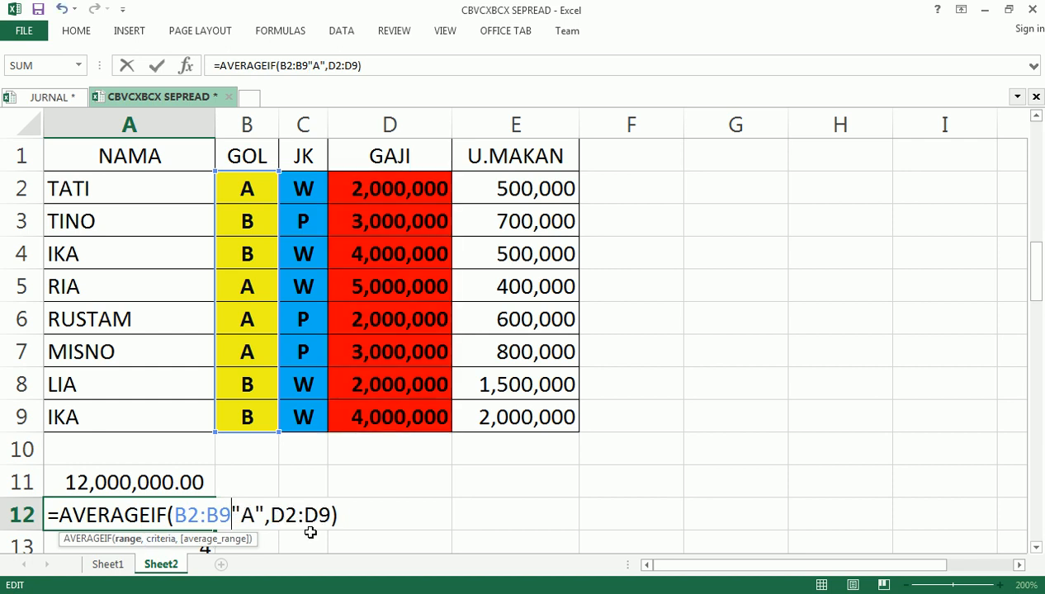
type(";")
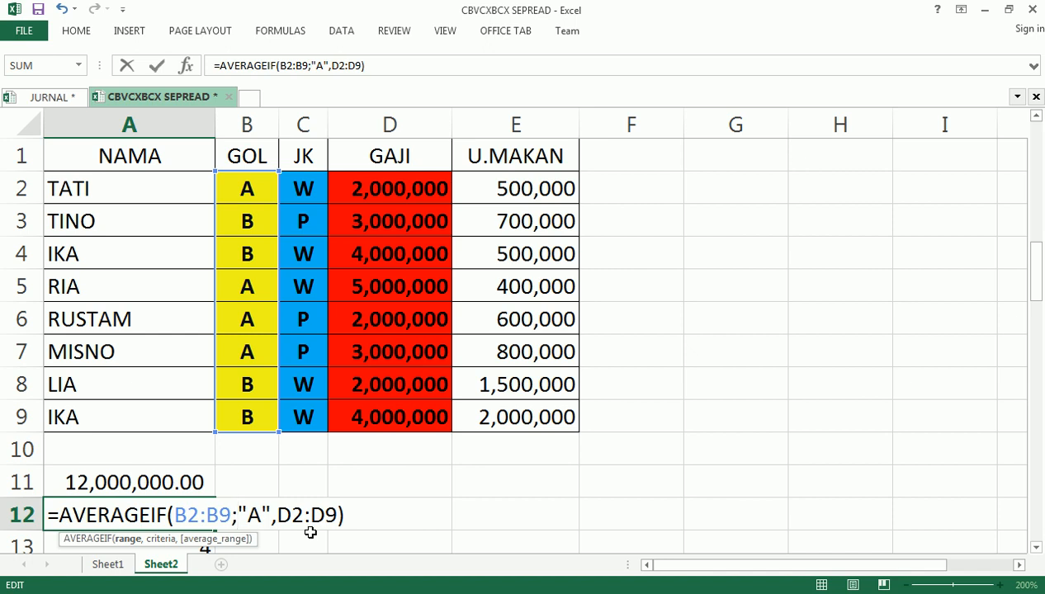
key("BackSpace")
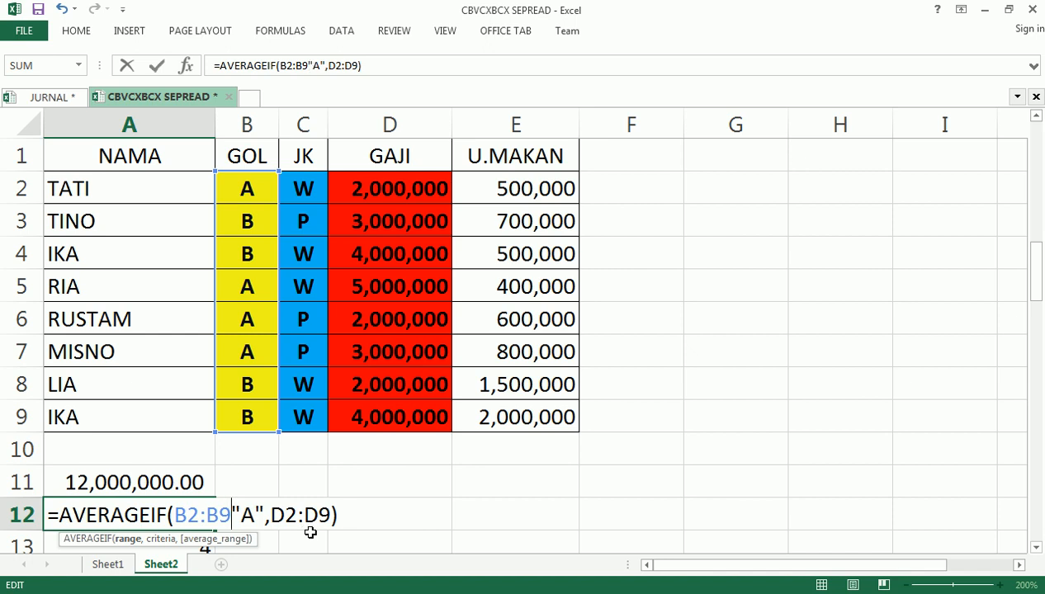
type(",")
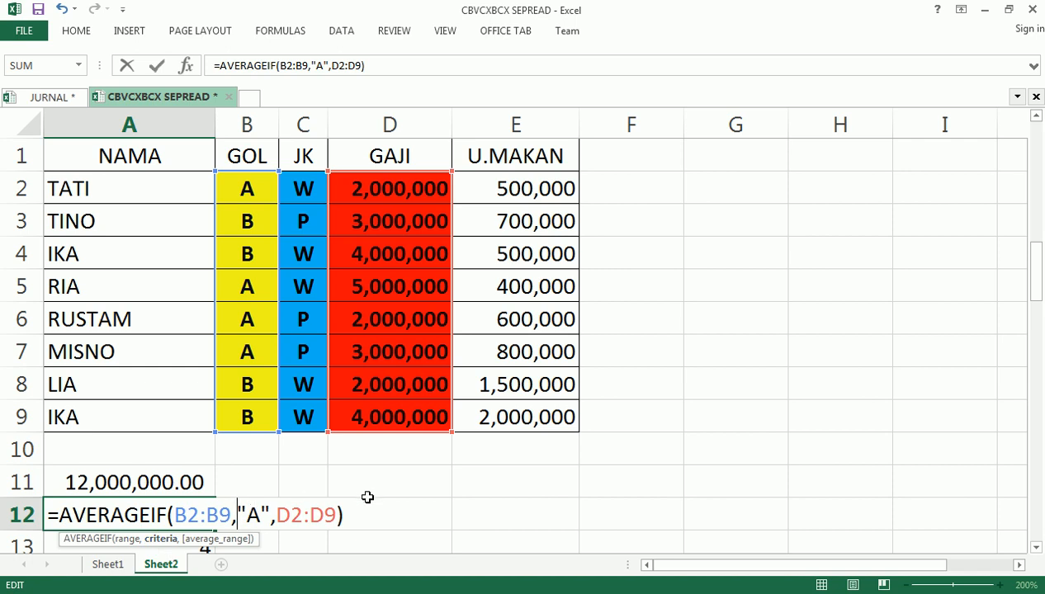
key("Return")
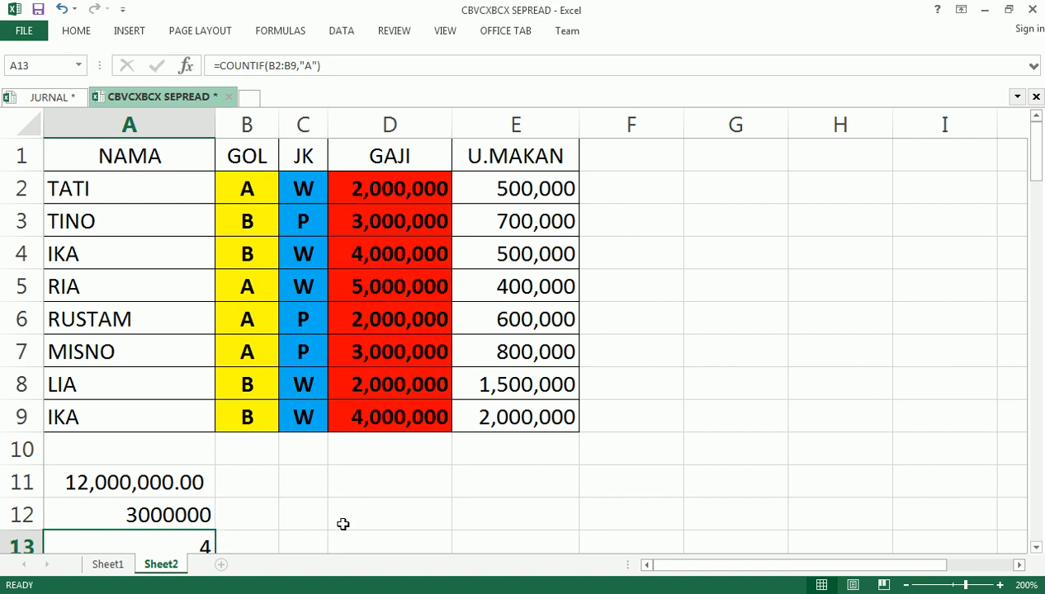
Review the AVERAGEIF and COUNTIF explanations in rows 19 and 20 at 130% zoom and view the COUNTIF formula in A13
left_click(907, 585)
left_click(907, 585)
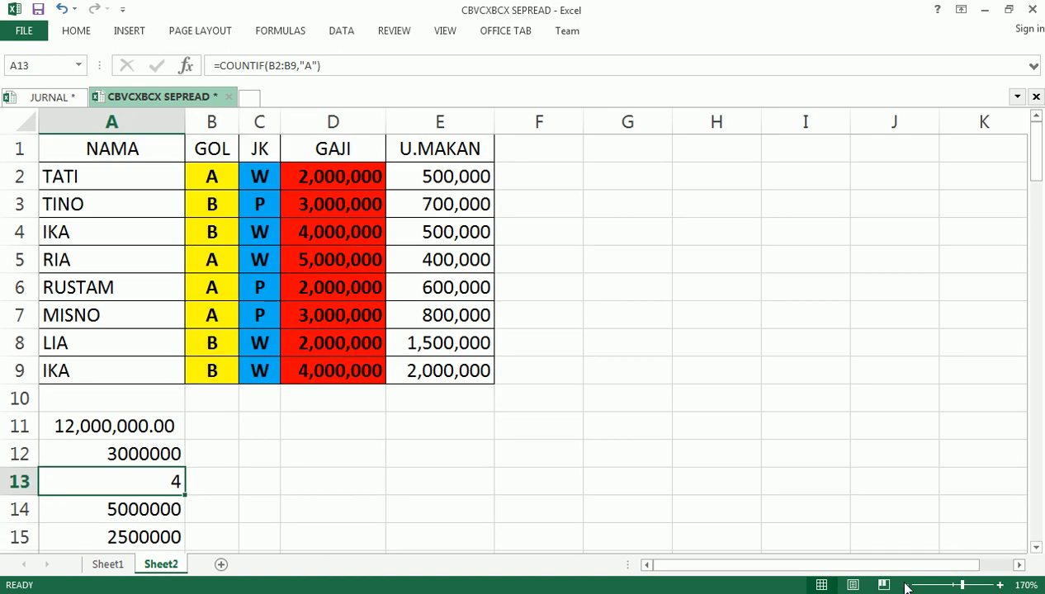
left_click(611, 543)
key("Return")
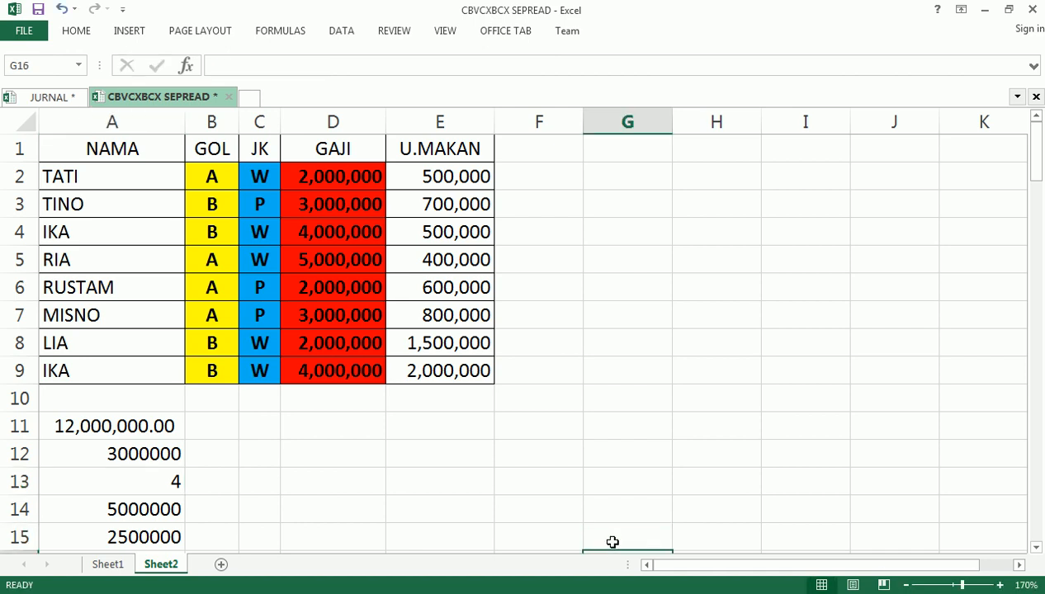
left_click(908, 586)
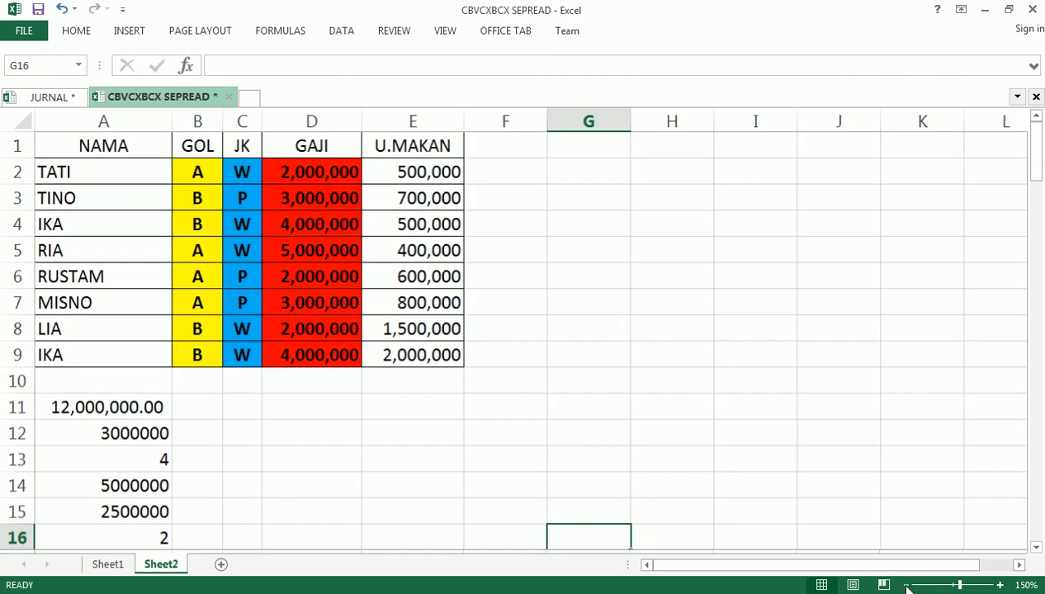
left_click(907, 585)
left_click(907, 585)
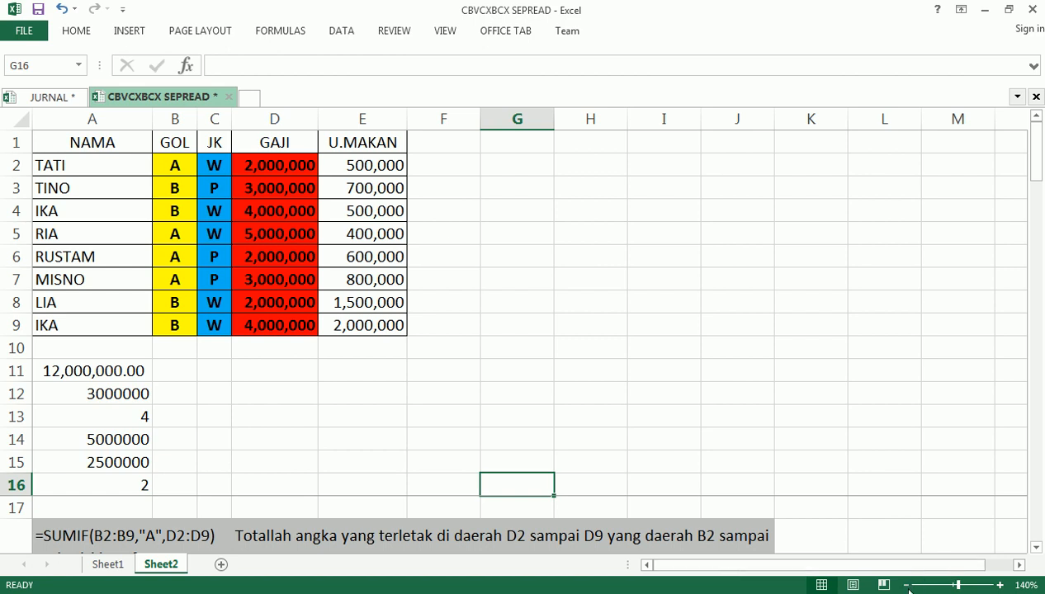
left_click(486, 508)
key("Down")
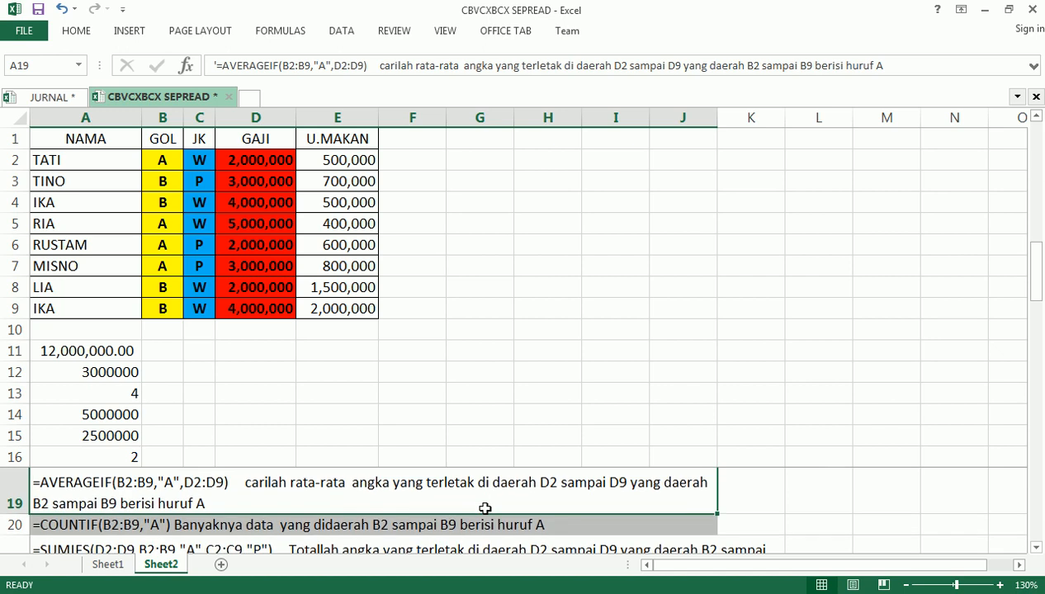
key("Down")
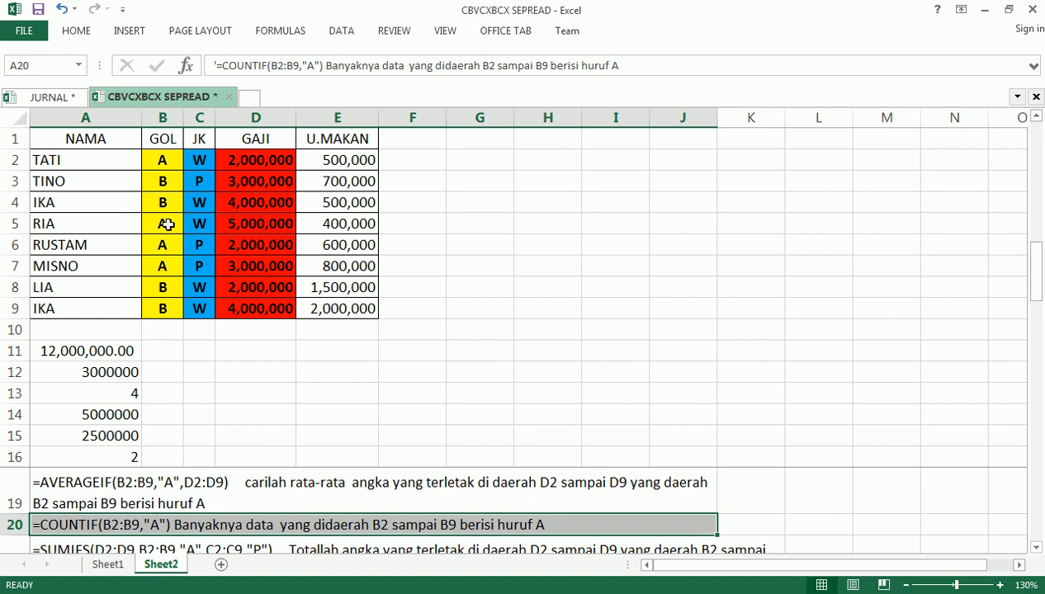
left_click(115, 398)
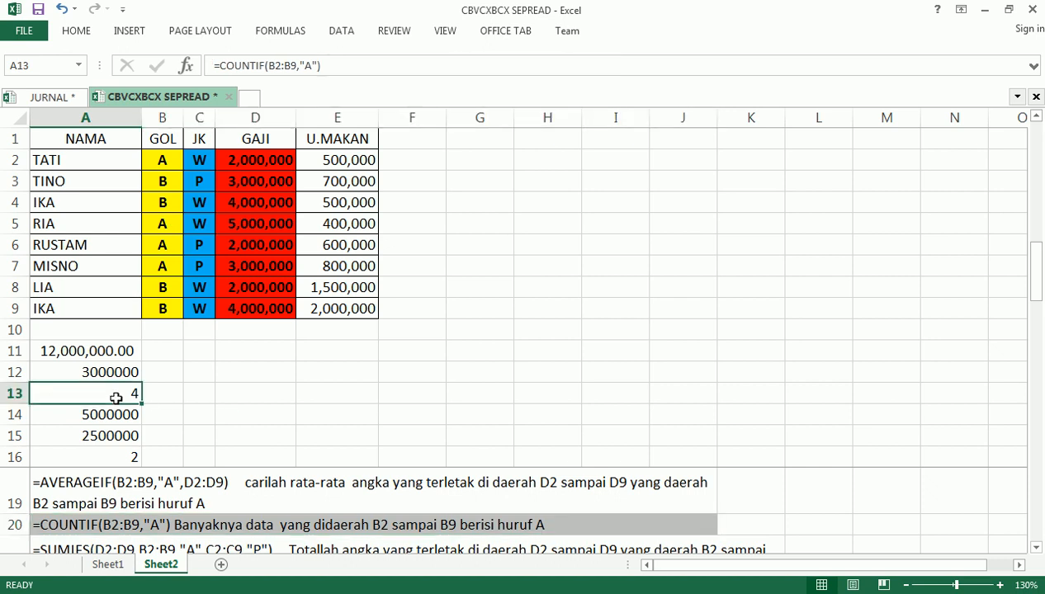
Inspect the COUNTIF formula in A13 with its referenced range and read its explanation in row 20
key("F2")
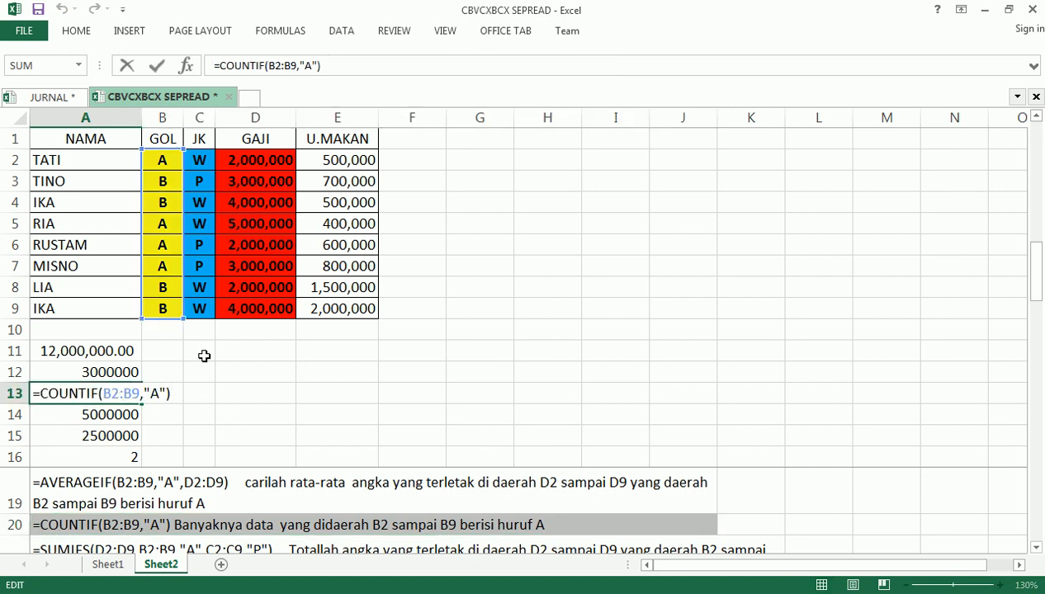
key("Return")
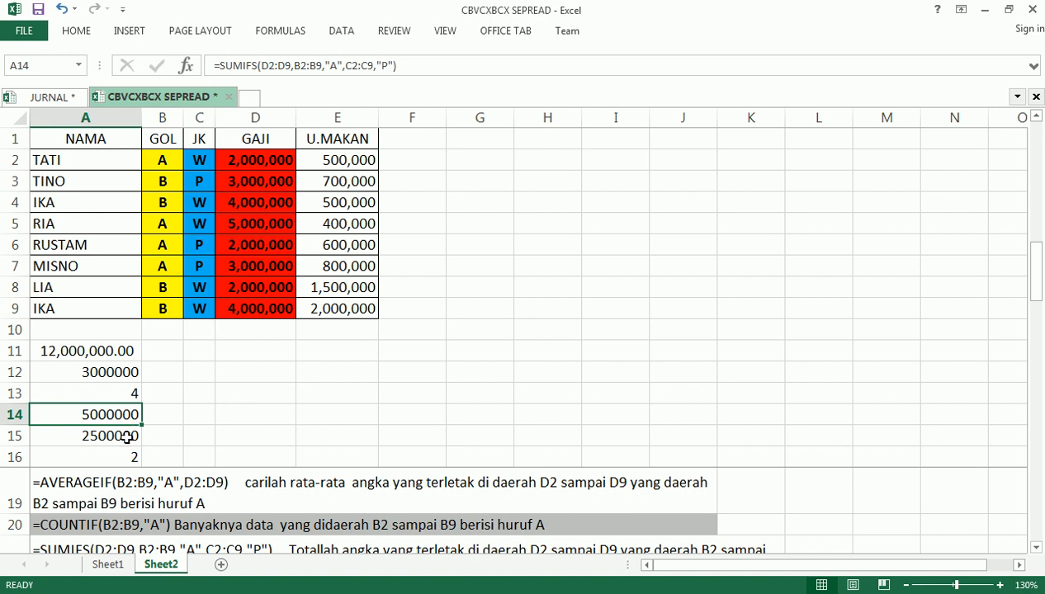
left_click(122, 520)
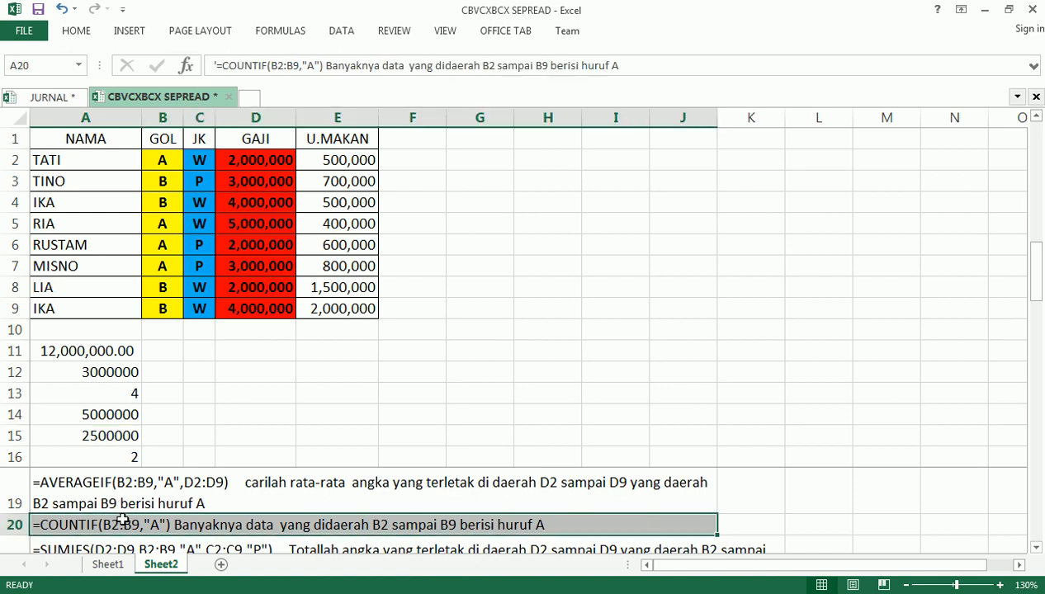
Compare the single-criterion SUMIF, AVERAGEIF and COUNTIF explanations in rows 18 to 20 with the SUMIFS explanation in row 21
key("Down")
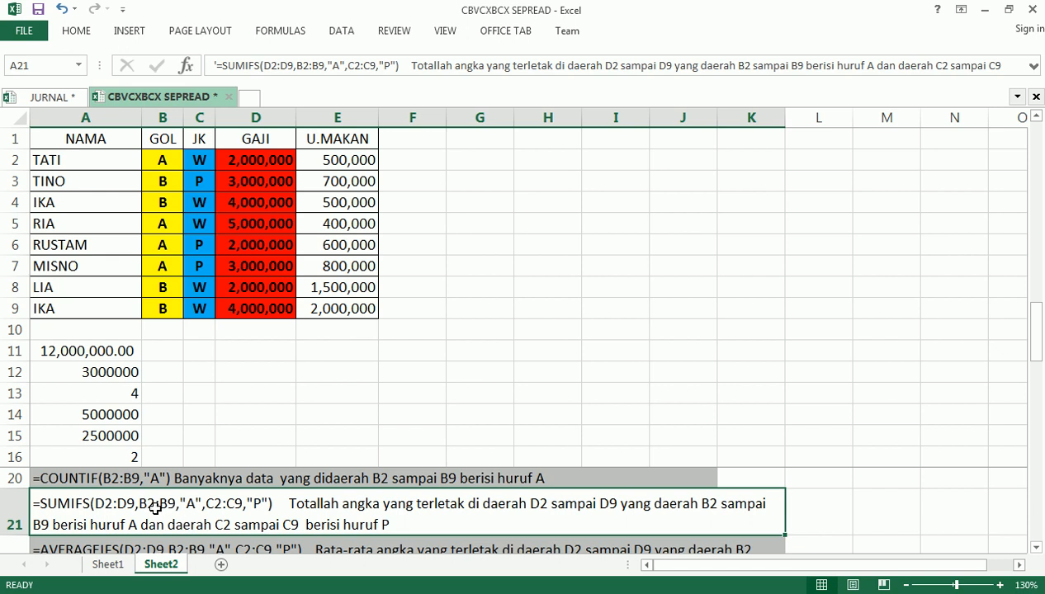
key("Up")
key("Up")
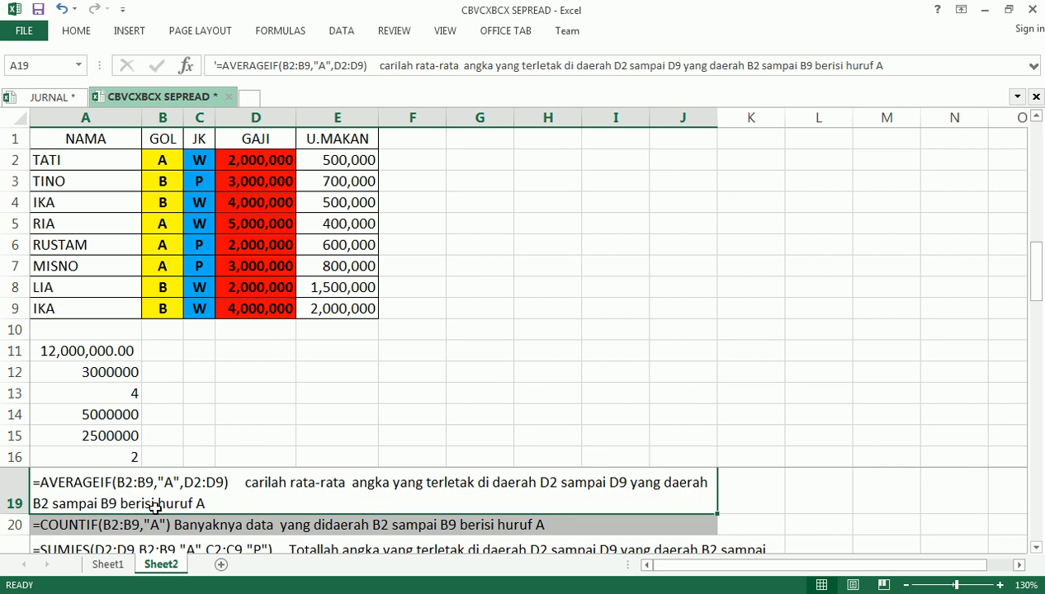
key("Up")
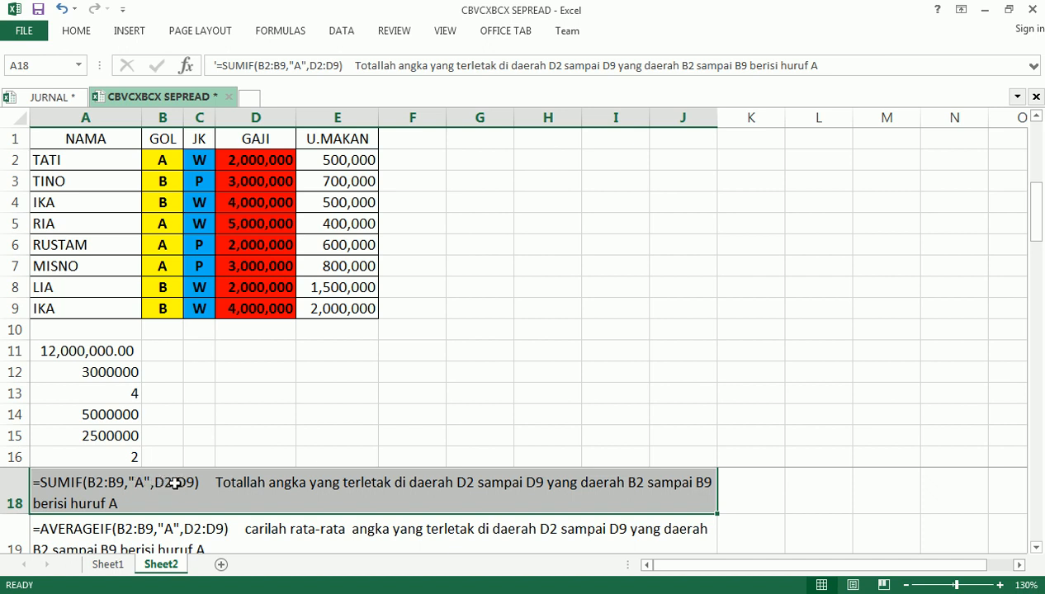
key("Down")
key("Down")
key("Down")
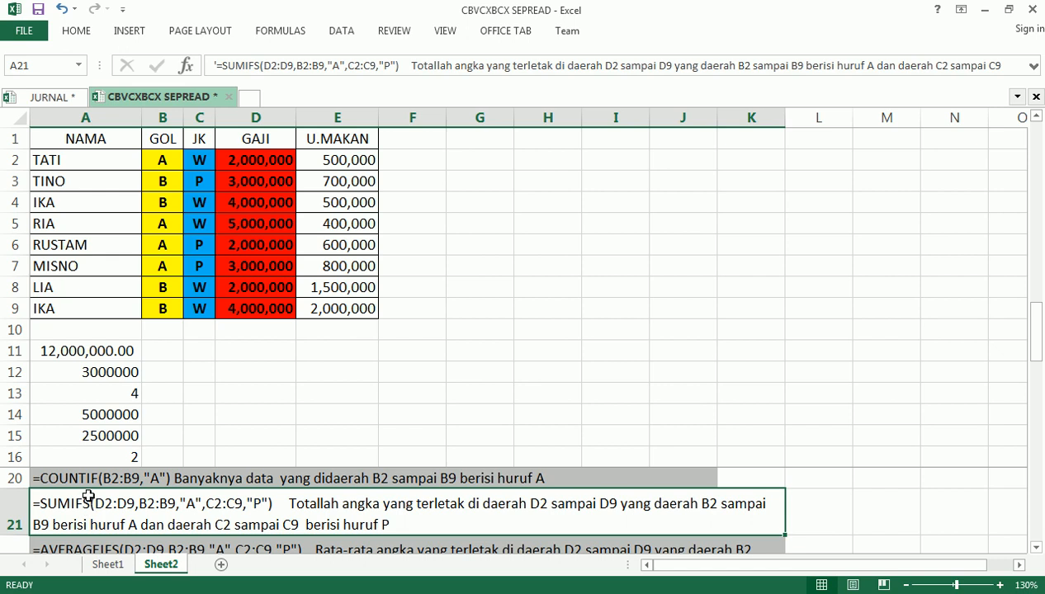
Inspect the SUMIFS formula in A14 and its referenced ranges in the GOL, JK and GAJI columns
left_click(83, 417)
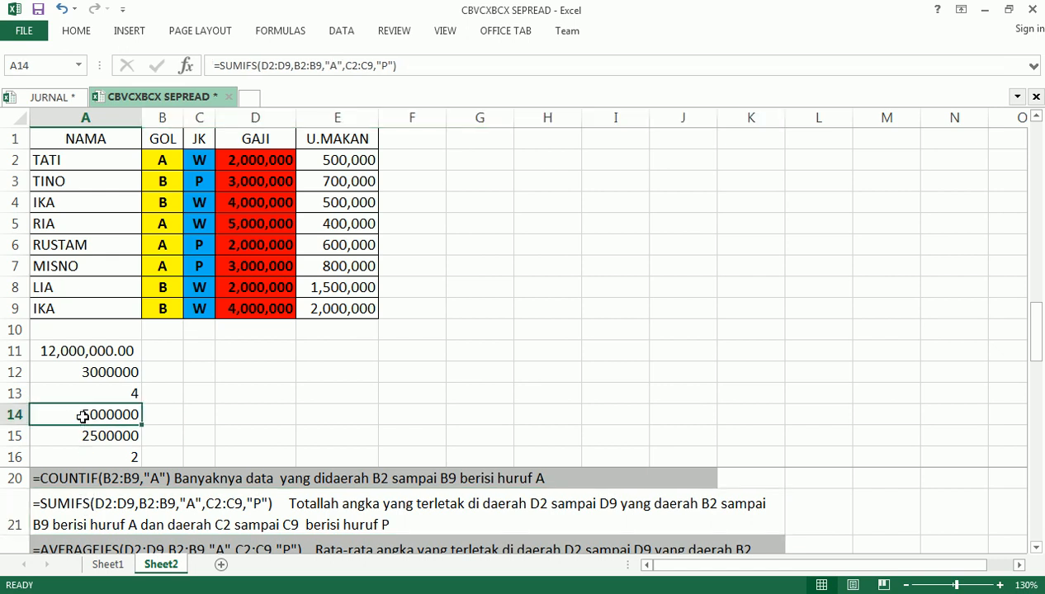
key("F2")
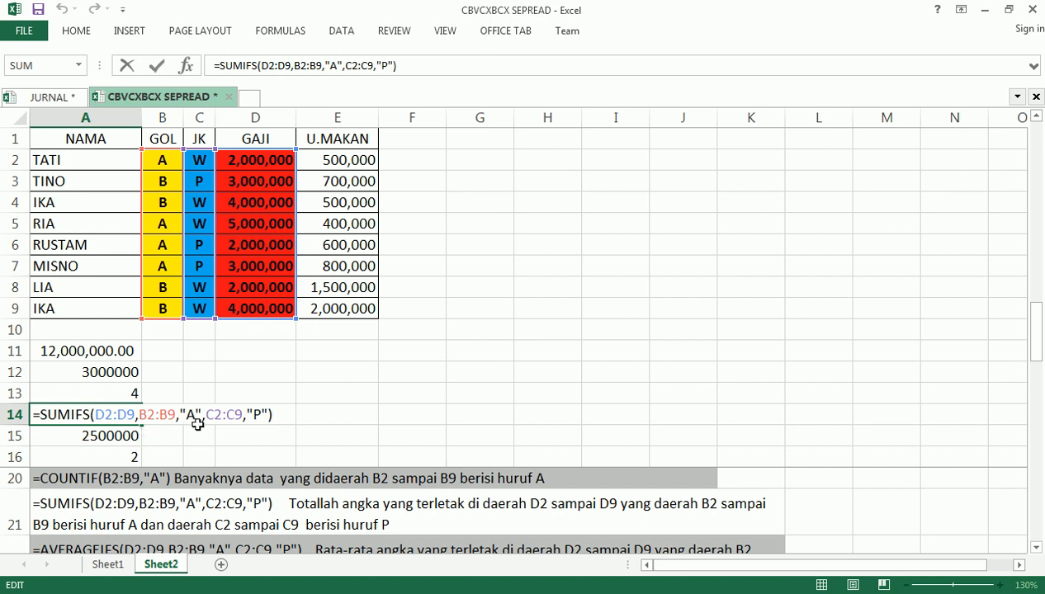
key("Return")
Apply the comma style number format to the SUMIFS result in A14
left_click(113, 414)
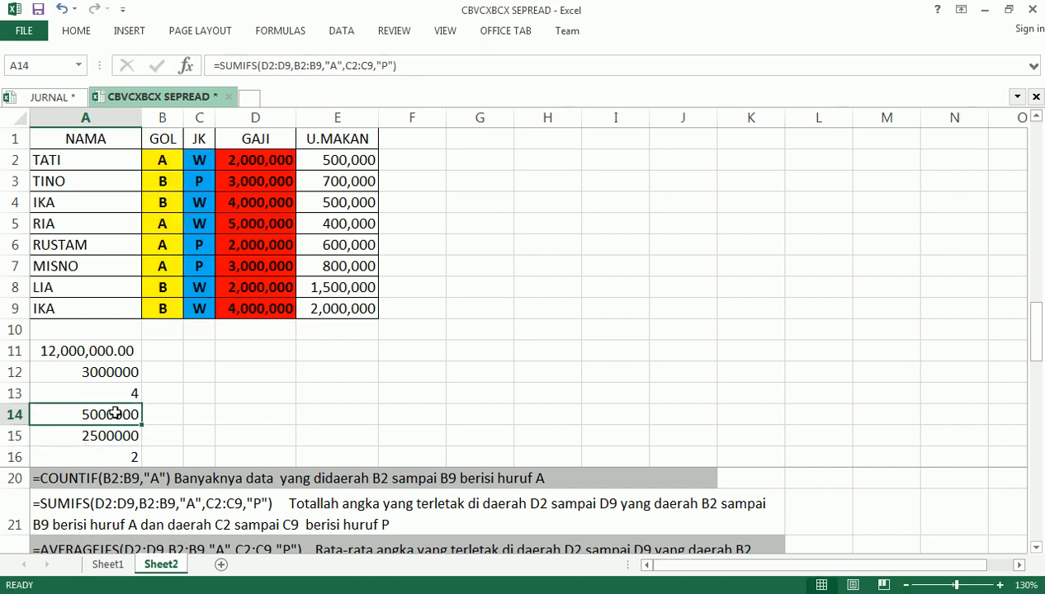
left_click(77, 31)
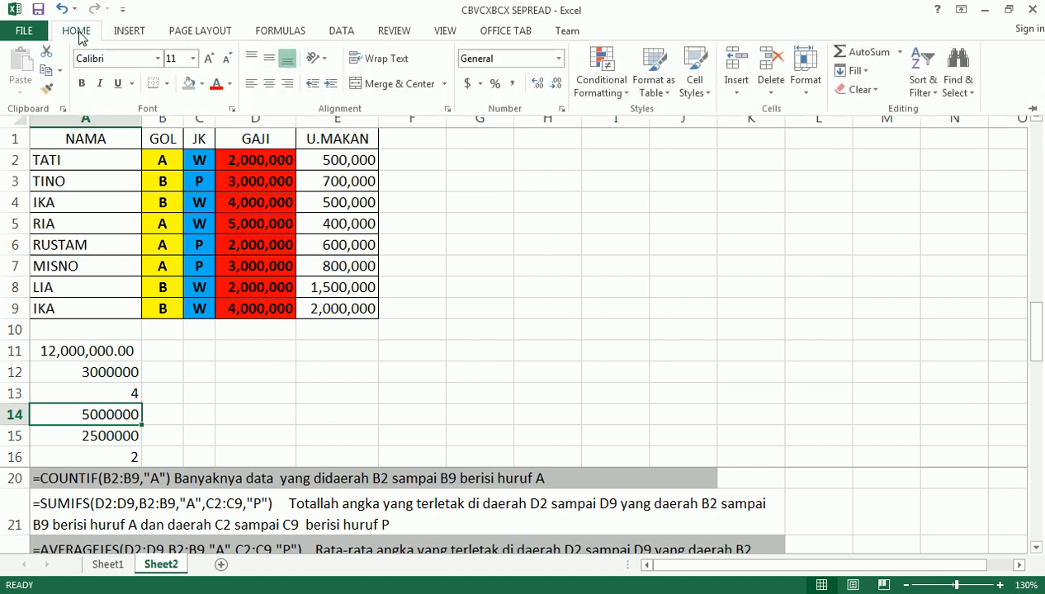
left_click(512, 86)
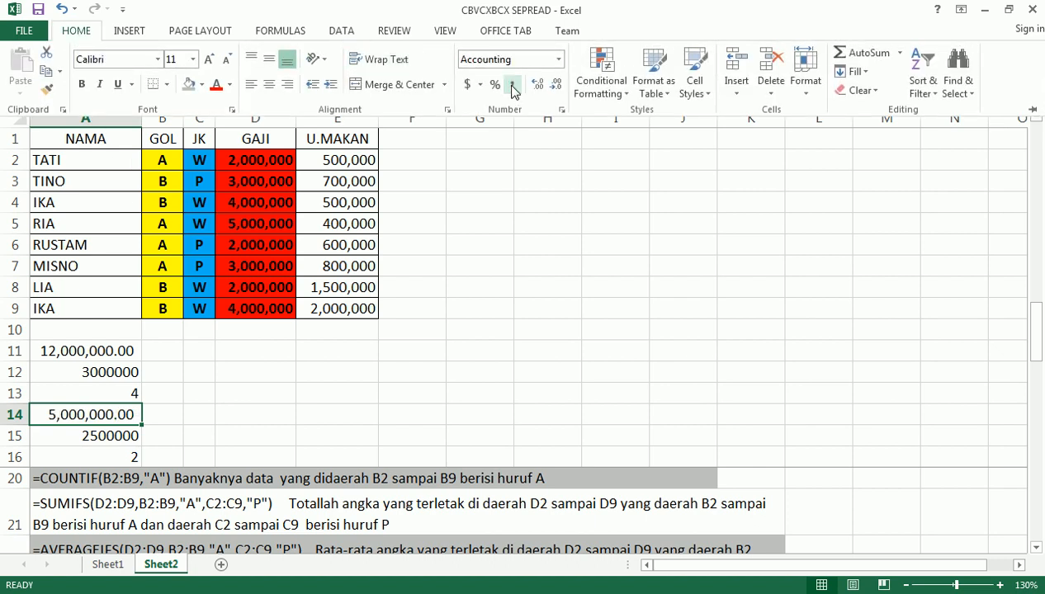
left_click(216, 419)
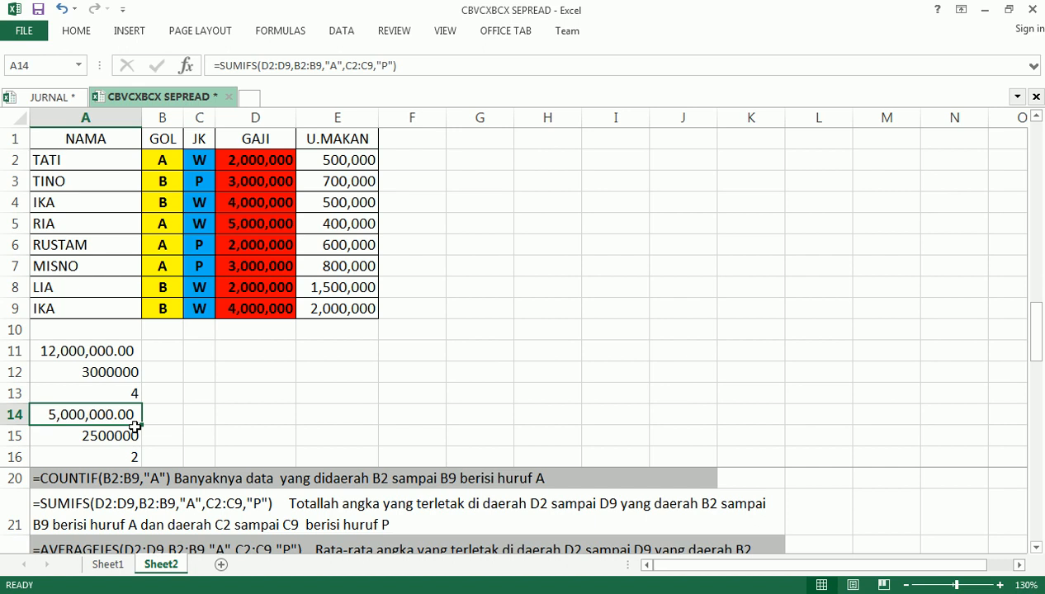
Read the SUMIFS and AVERAGEIFS explanations in rows 21 and 22 and view the AVERAGEIFS formula in A15
left_click(134, 527)
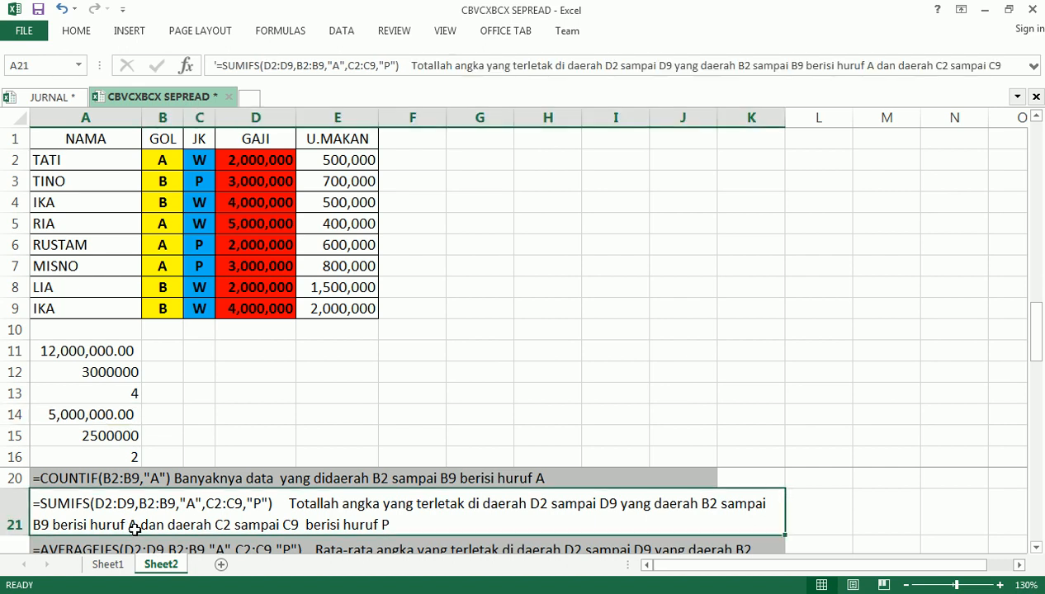
key("Down")
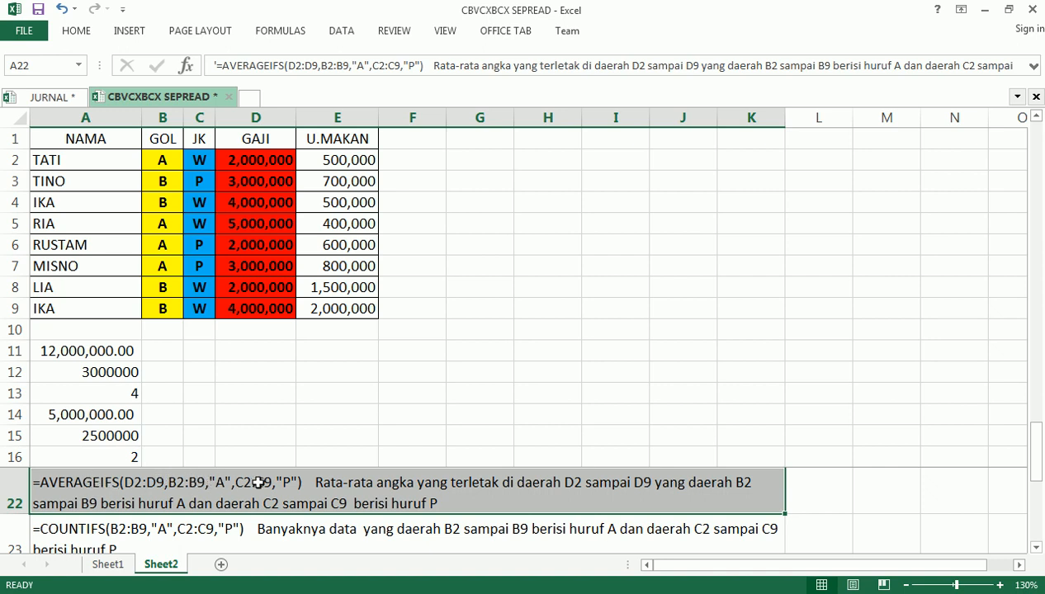
left_click(113, 438)
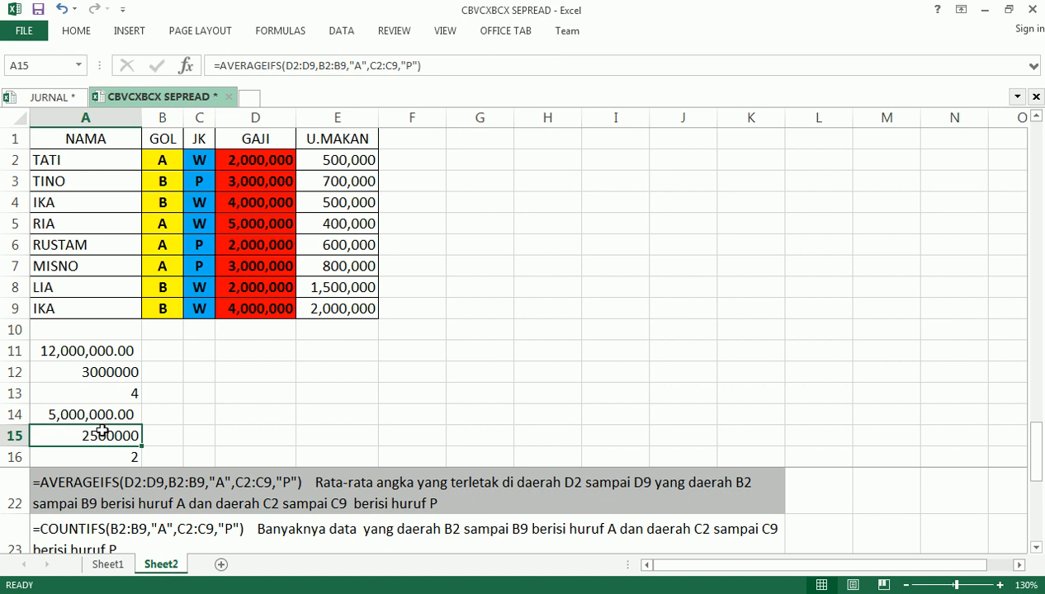
Read the COUNTIFS explanation in row 23 and inspect the formula in A16 with its referenced ranges
key("Down")
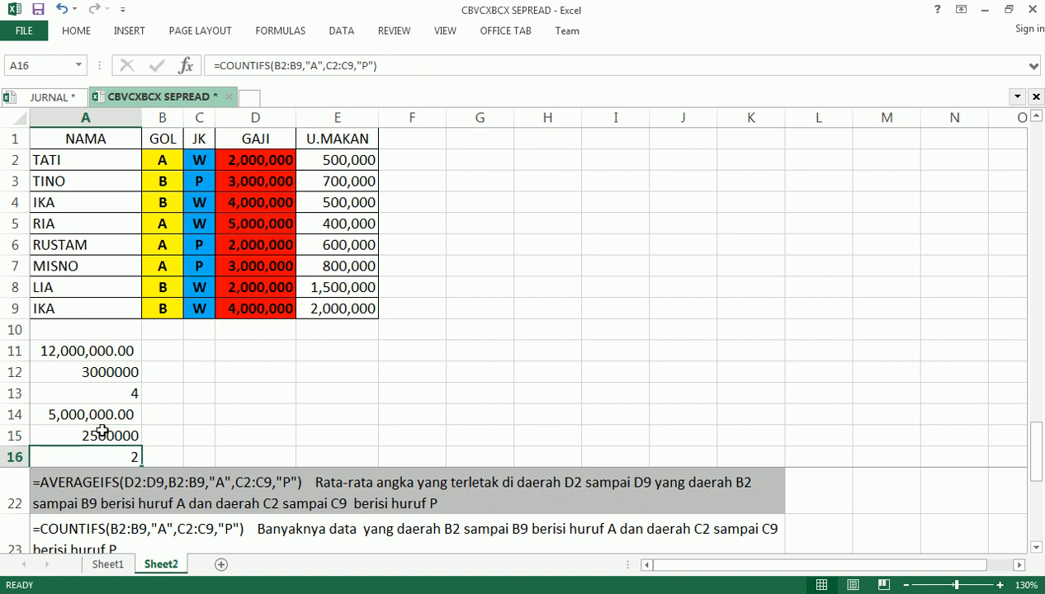
left_click(113, 530)
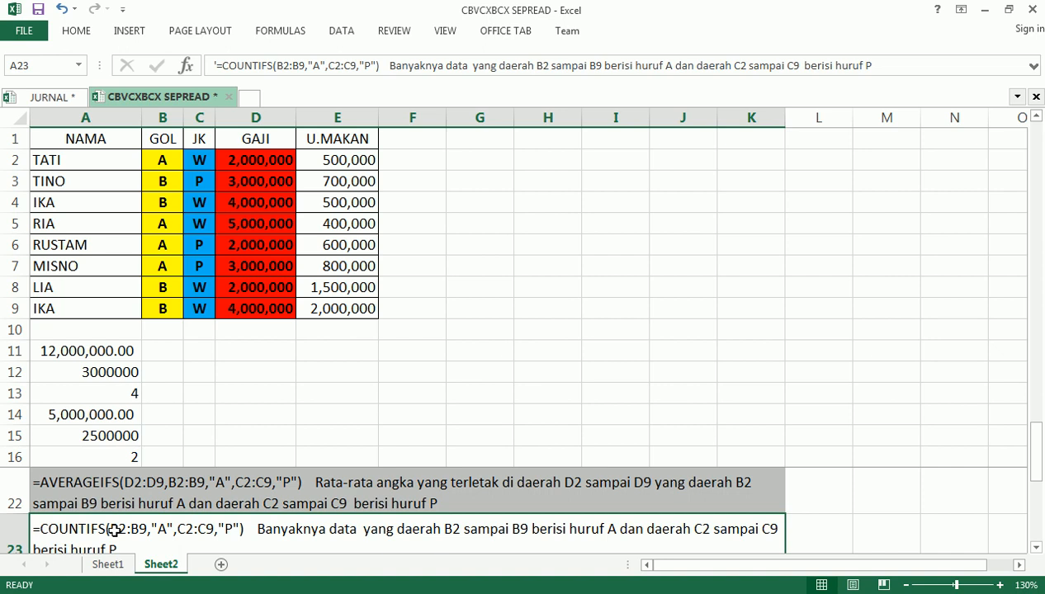
key("Down")
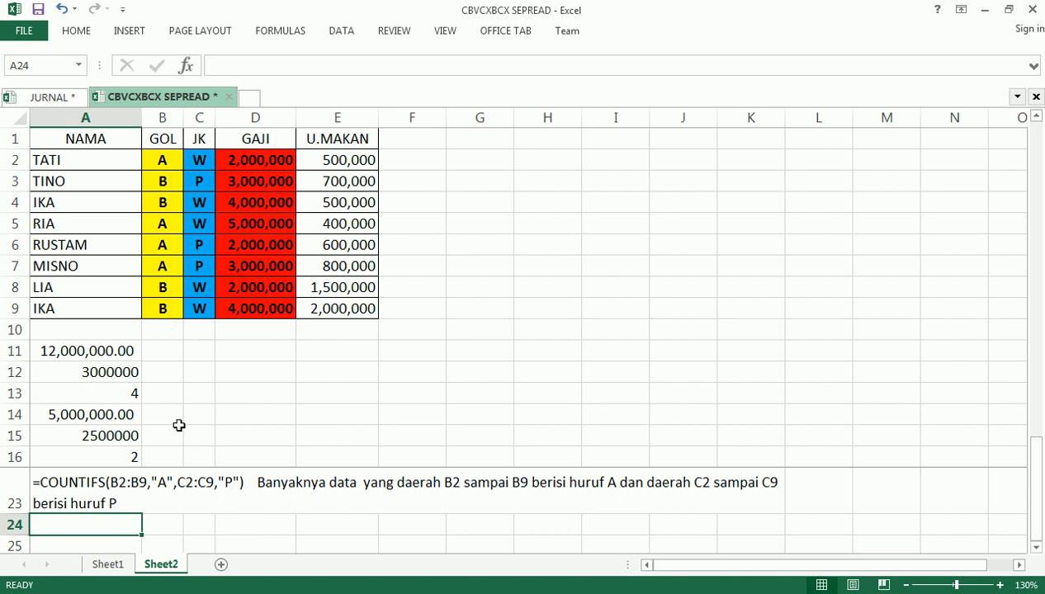
left_click(132, 459)
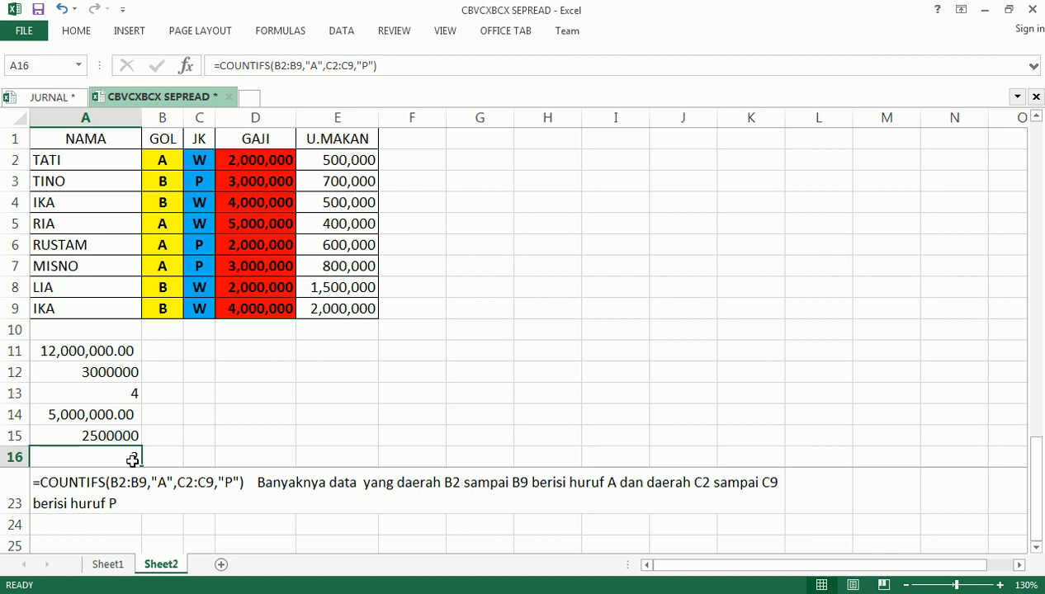
double_click(133, 459)
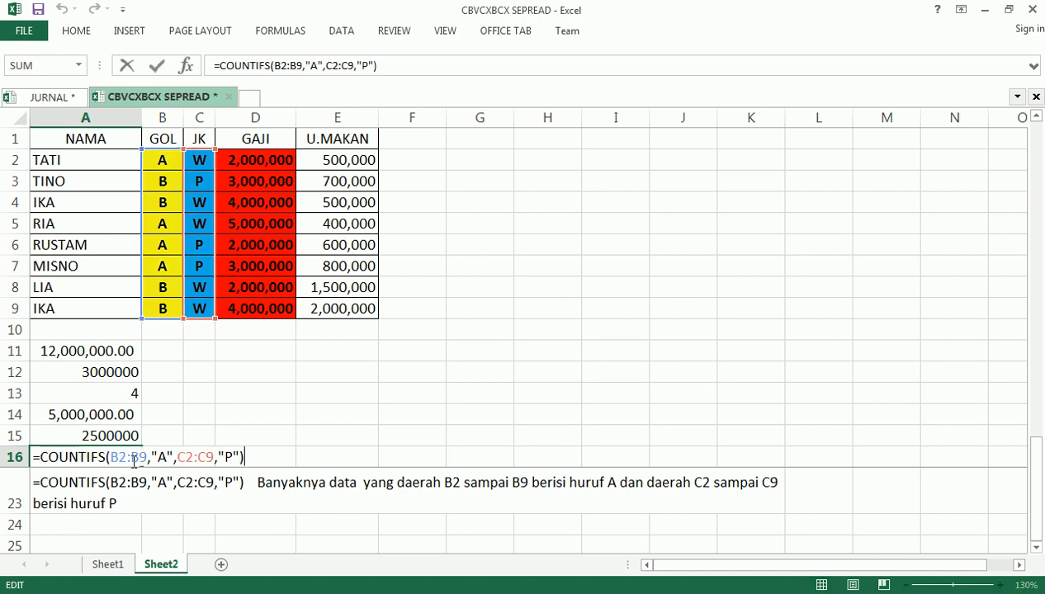
key("Return")
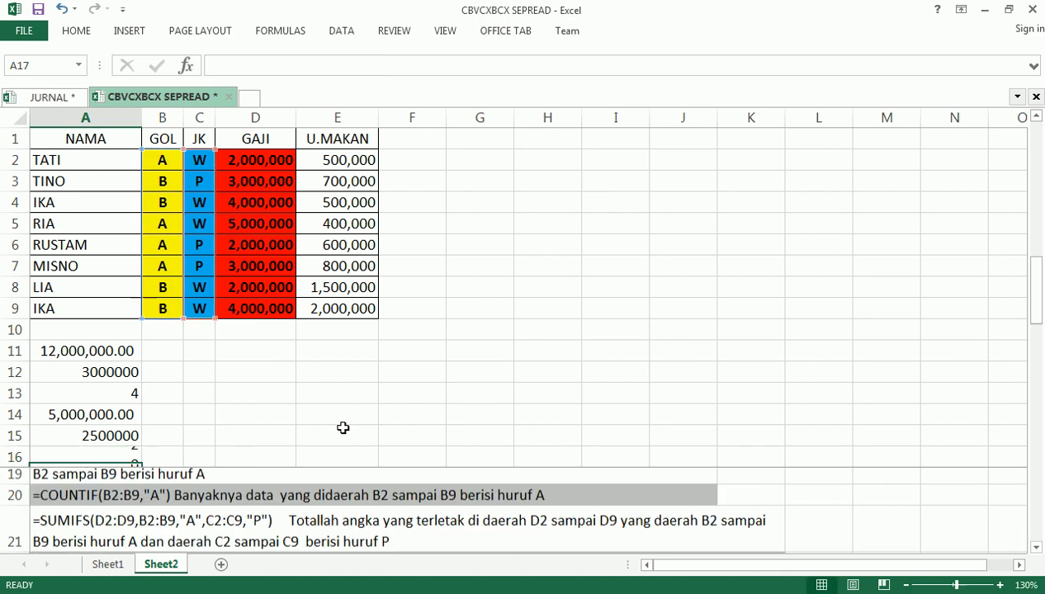
Inspect the AVERAGEIFS formula in A15 and its referenced ranges in the salary table
key("Up")
key("Up")
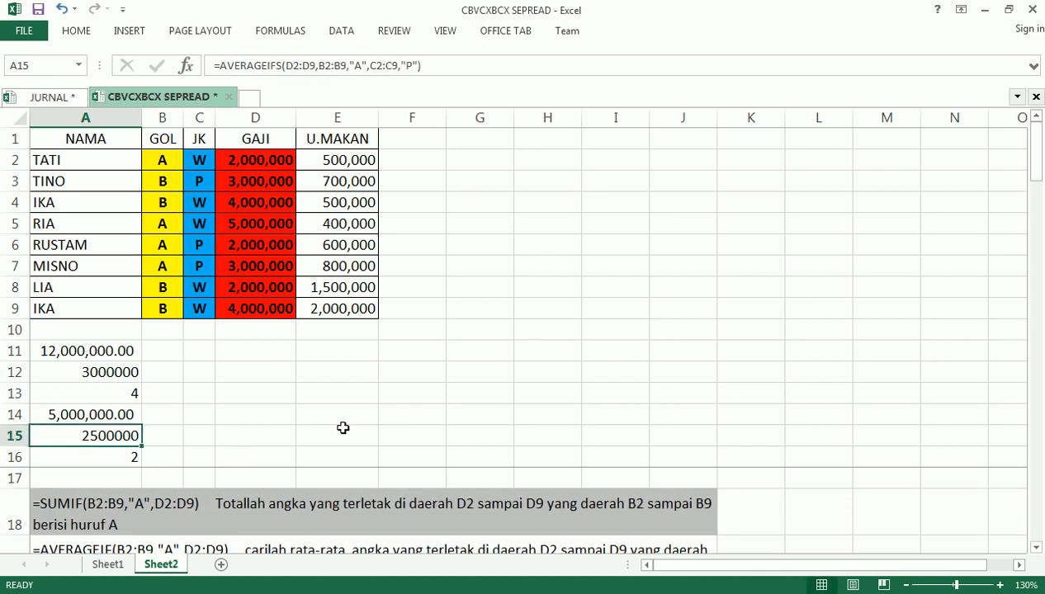
key("F2")
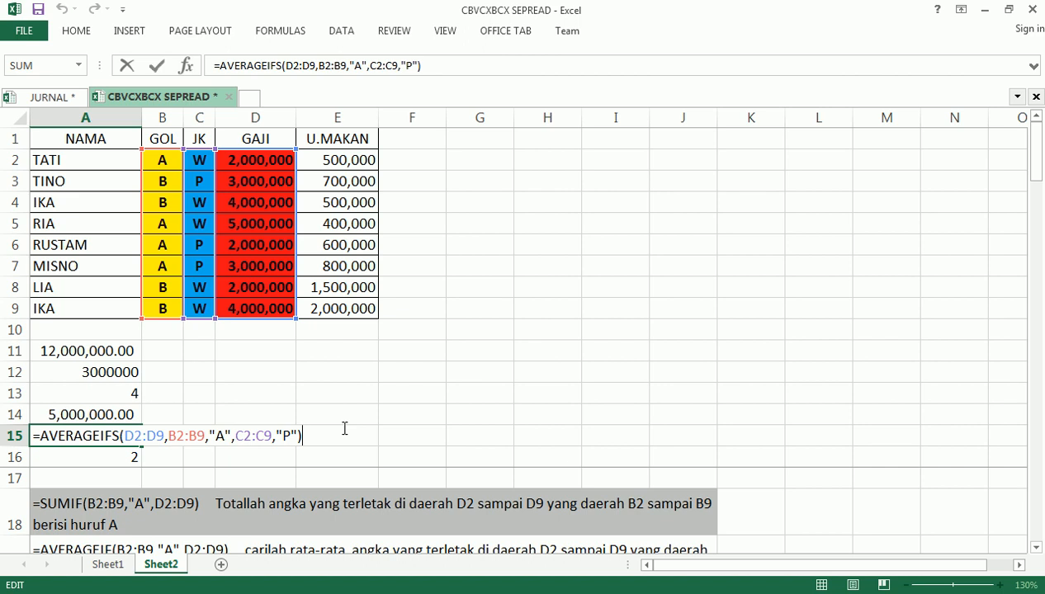
key("Return")
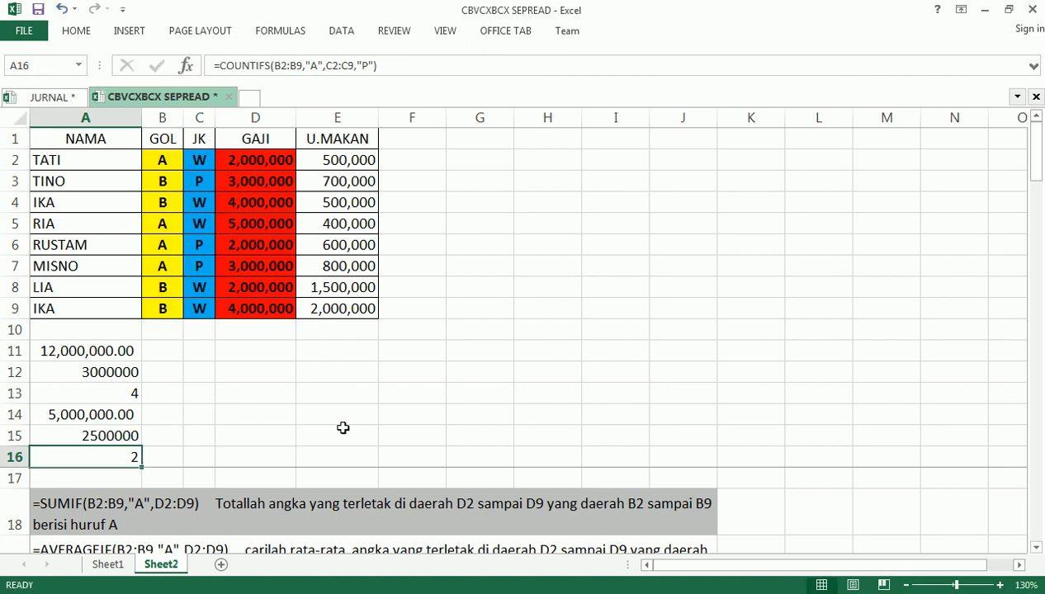
Examine the range and criteria arguments of the SUMIF formula in A11 at 190% zoom, leaving the formula as it is
left_click(449, 225)
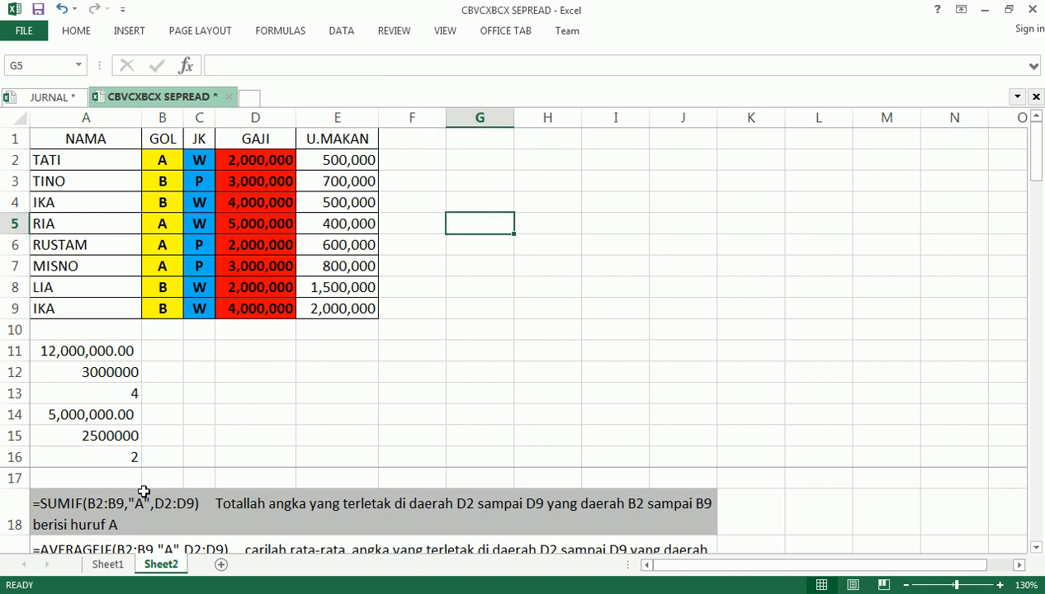
left_click(93, 353)
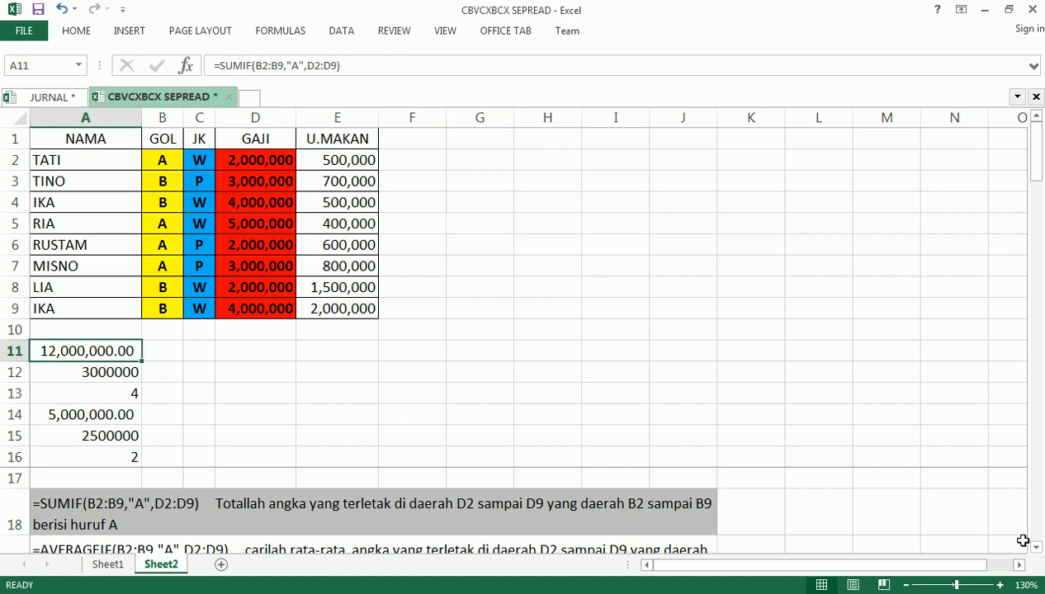
left_click(1000, 585)
left_click(1000, 585)
left_click(1000, 585)
left_click(1001, 586)
left_click(1001, 586)
left_click(1001, 585)
key("F2")
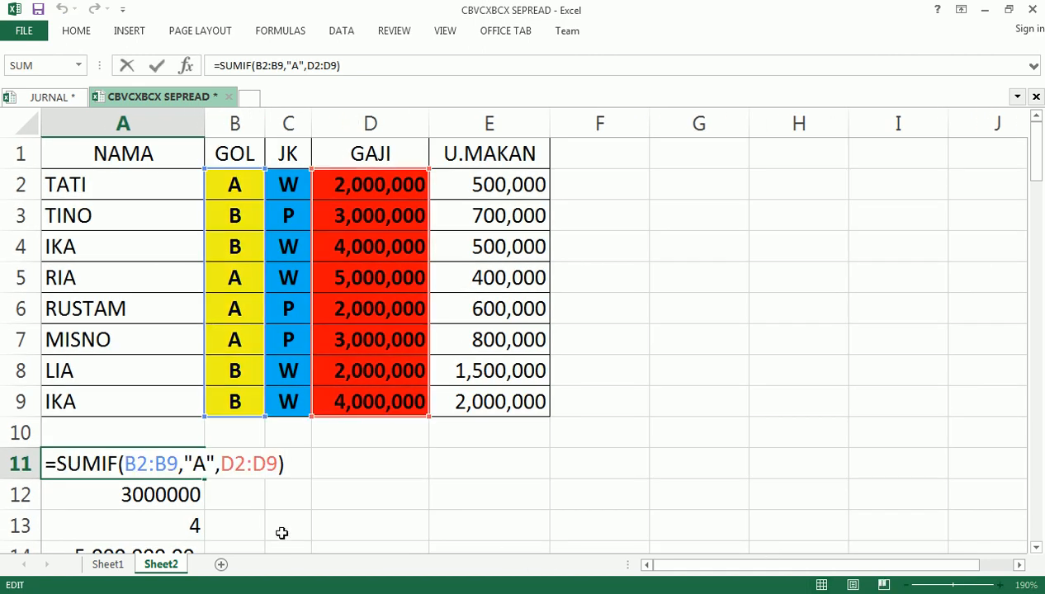
left_click(179, 464)
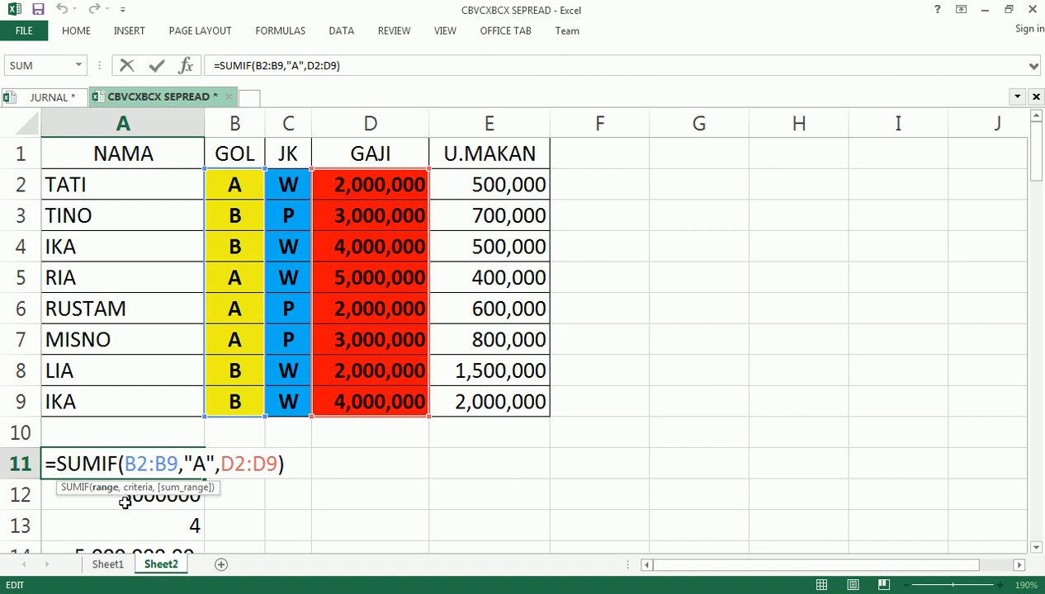
left_click(185, 463)
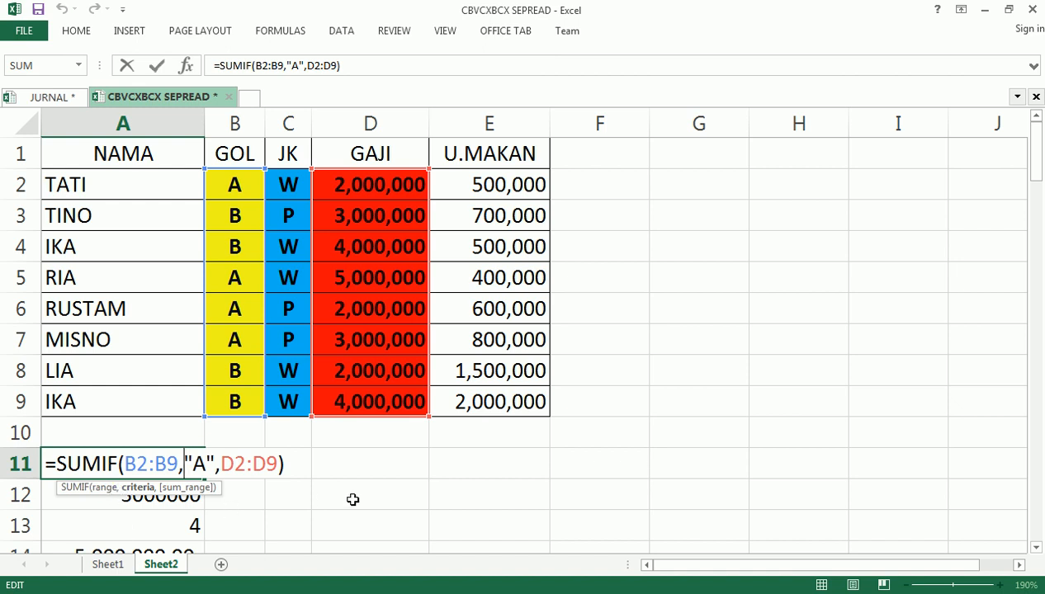
key("Return")
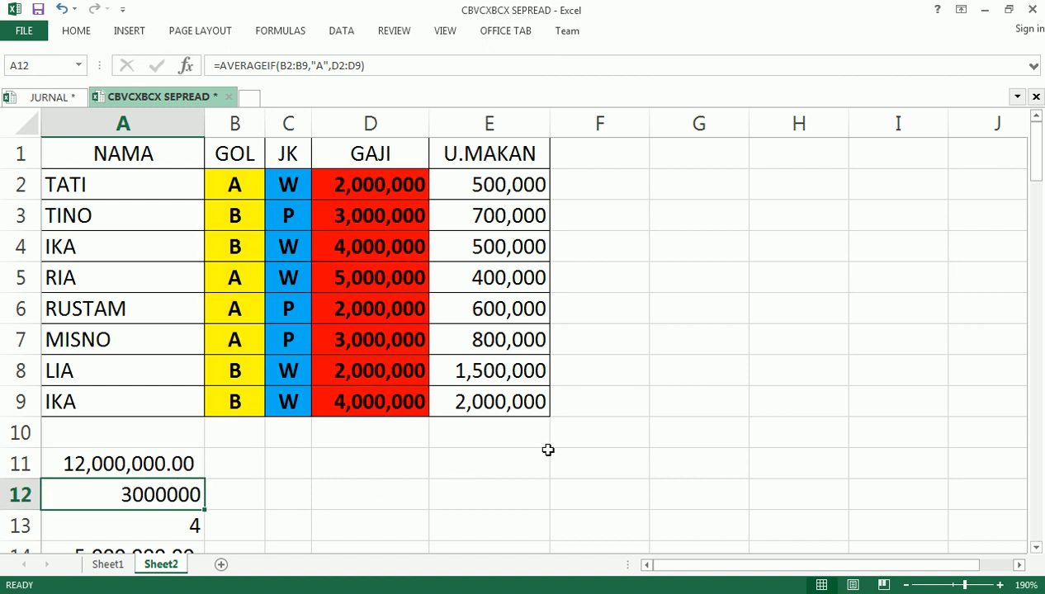